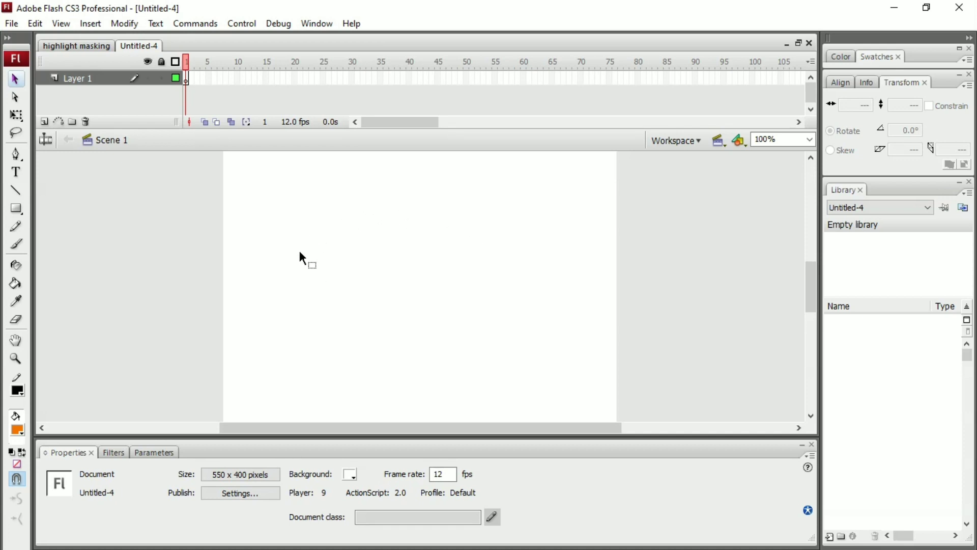
- Import the image "ikan maskoki (sumber iStockpoto)" from the Image PNG folder into the library
click(12, 24)
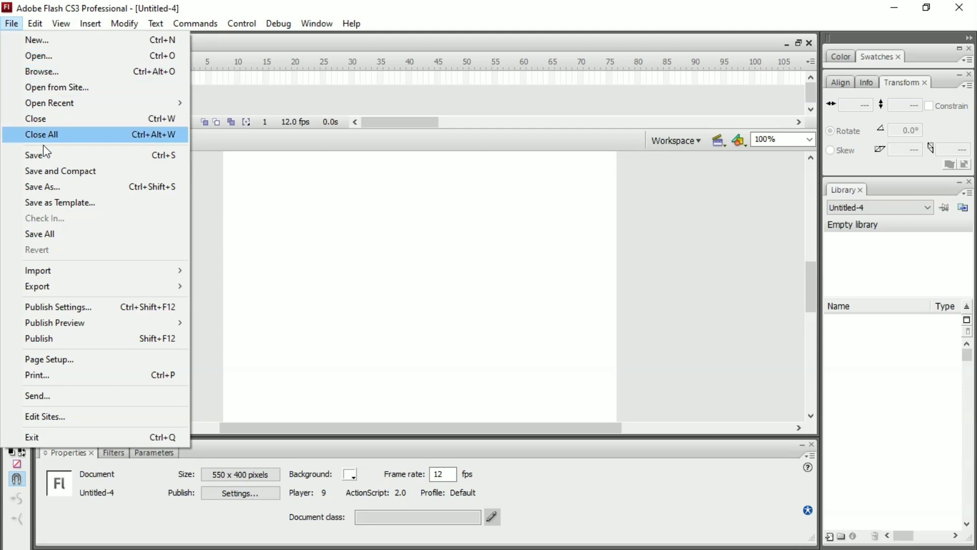
mouse_move(66, 271)
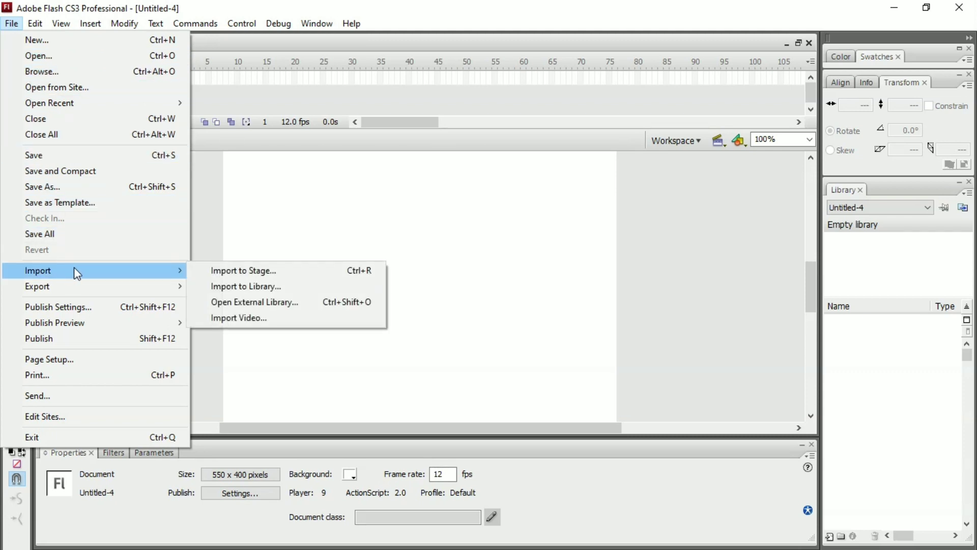
click(268, 287)
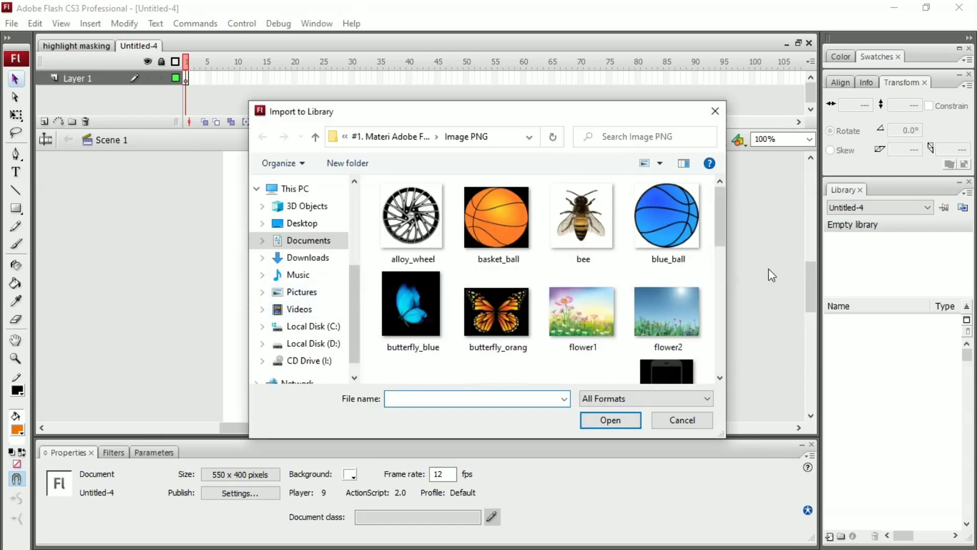
drag(721, 243, 724, 279)
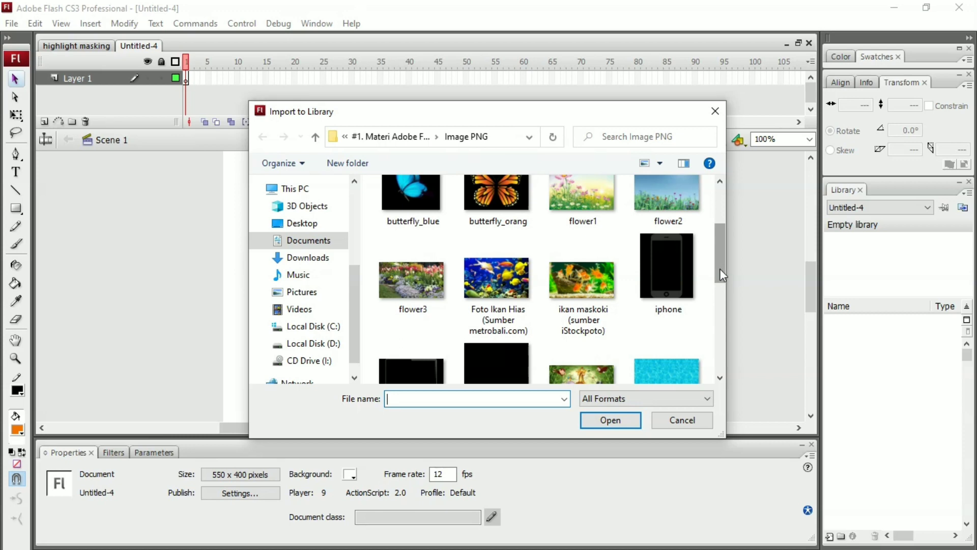
click(590, 275)
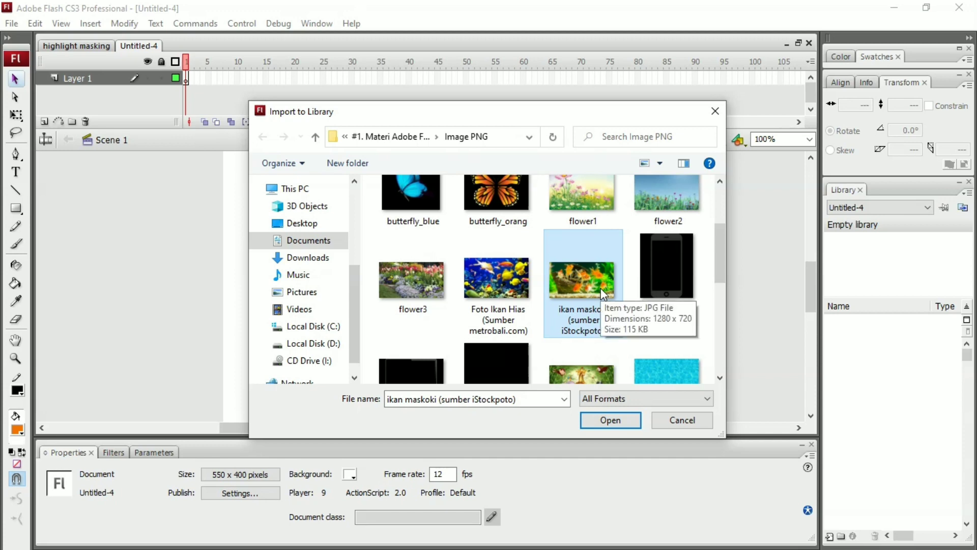
click(611, 420)
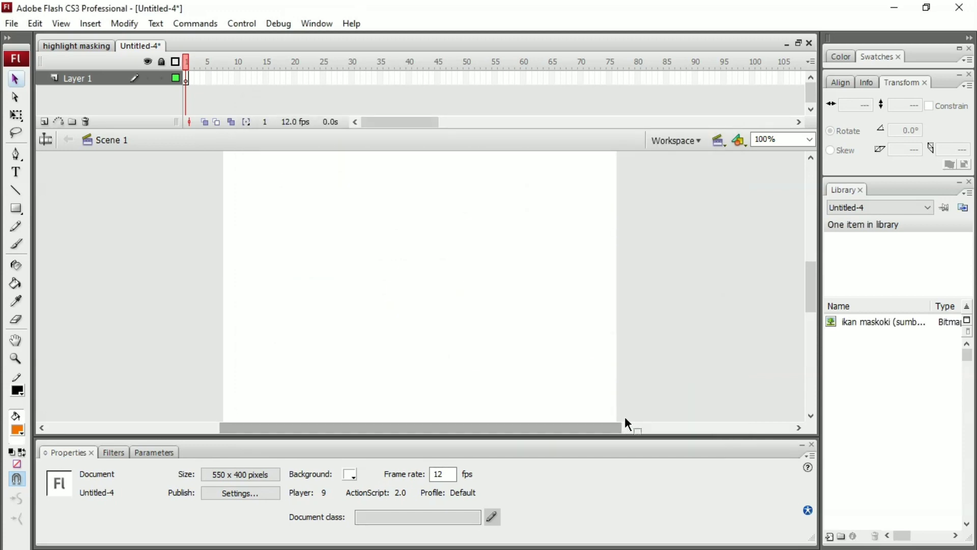
- Place an instance of the imported goldfish bitmap from the library on the stage
click(885, 321)
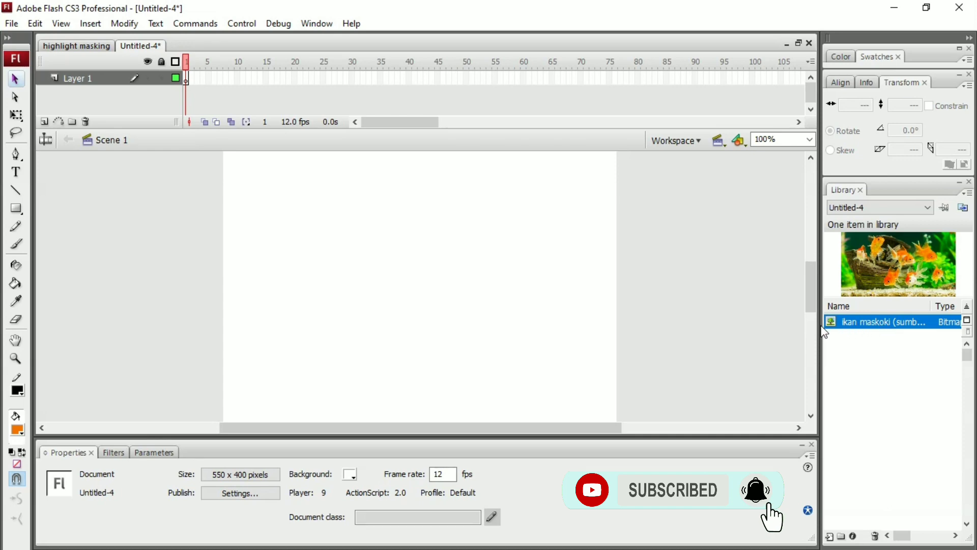
drag(571, 297, 423, 289)
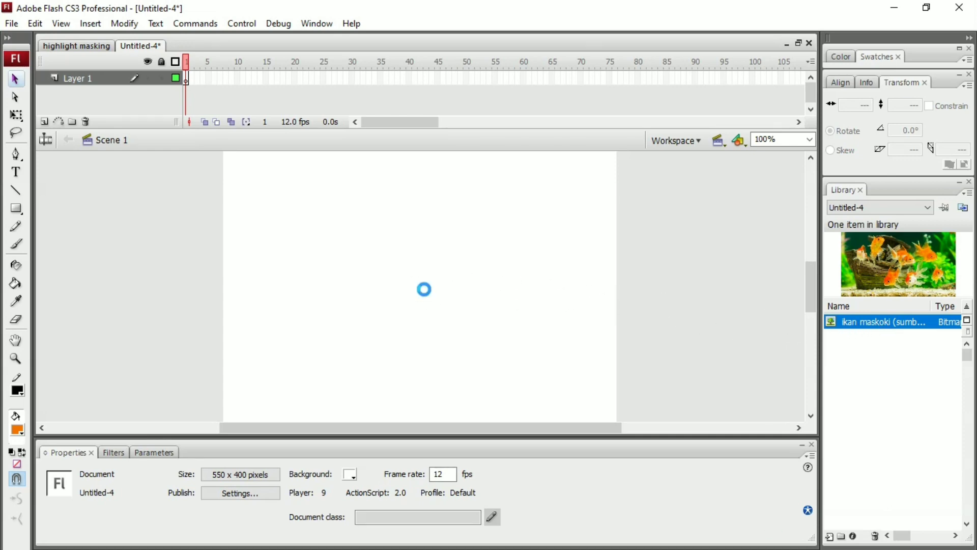
drag(335, 429, 284, 429)
scroll(285, 325, up, 3)
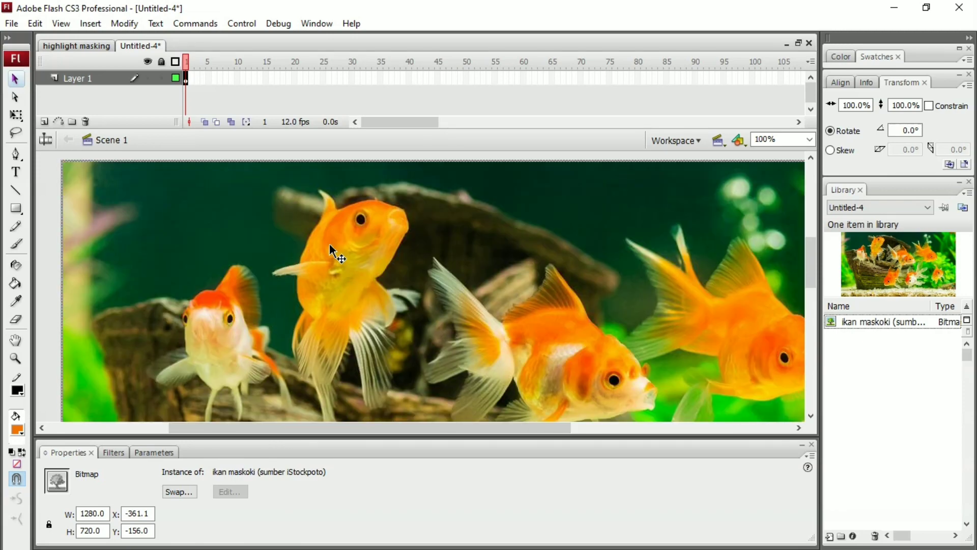
- Scale the goldfish bitmap down proportionally with Free Transform to about 590 × 332 px
click(18, 116)
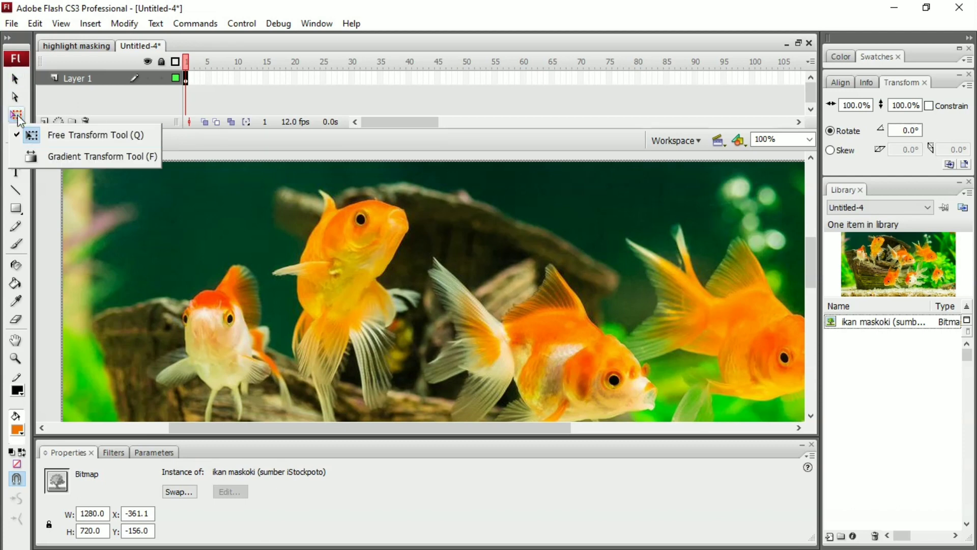
click(62, 141)
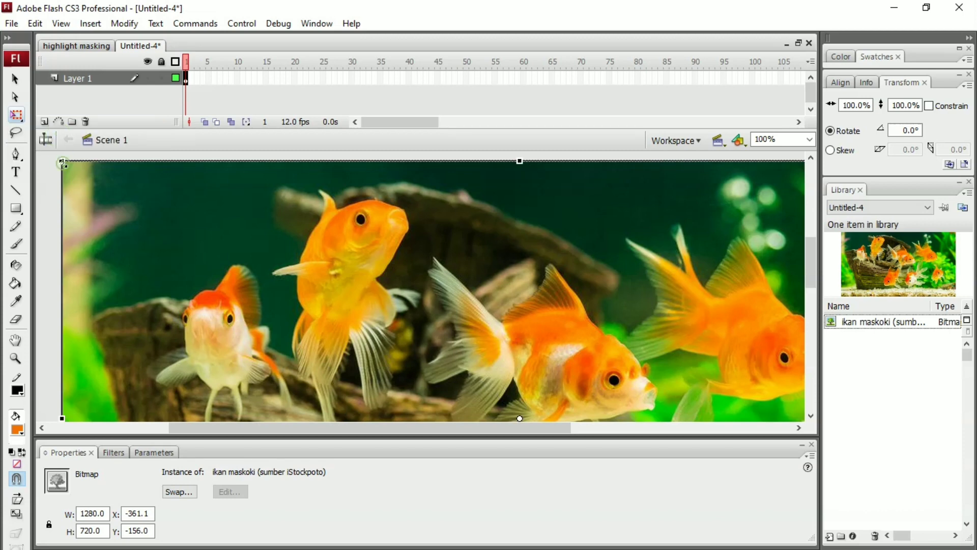
drag(62, 163, 290, 307)
scroll(294, 310, down, 3)
scroll(458, 290, down, 3)
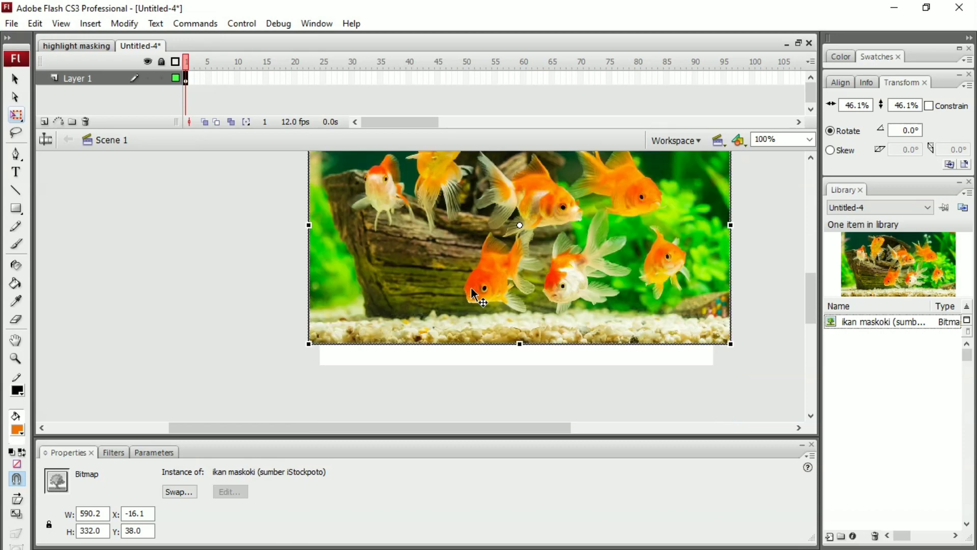
- Move the goldfish bitmap to the stage's upper-left corner, at about X -2, Y -1
scroll(481, 285, up, 3)
drag(531, 249, 542, 235)
scroll(539, 250, up, 3)
drag(449, 262, 451, 252)
scroll(493, 294, down, 3)
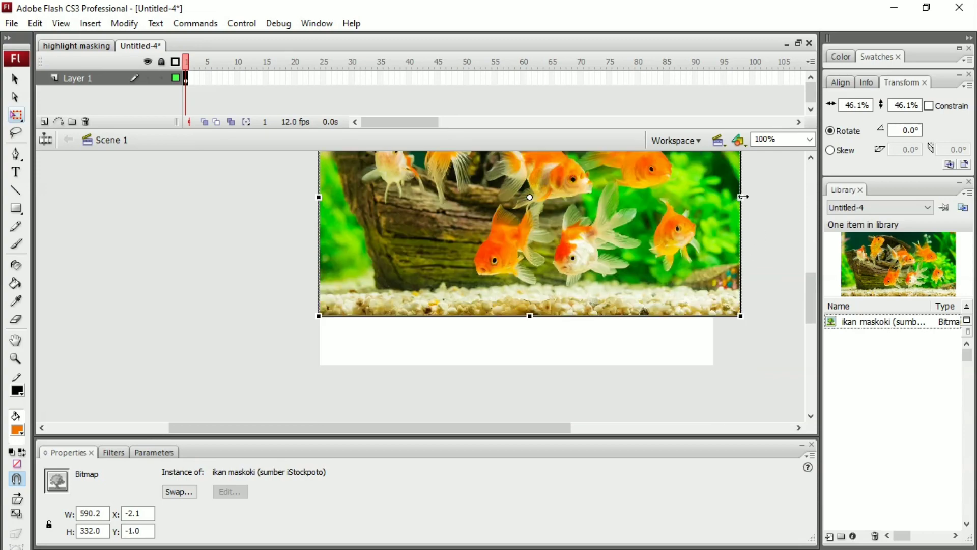
- Stretch the goldfish bitmap to about 578 × 470 px and position it at about X -22, Y -70 to cover the whole stage
drag(719, 200, 717, 198)
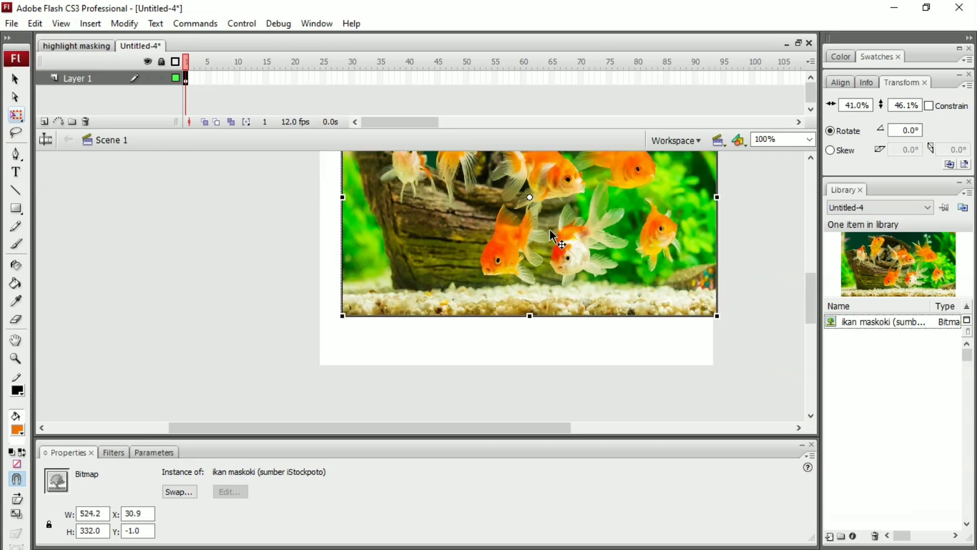
drag(550, 232, 525, 236)
drag(504, 315, 504, 365)
scroll(653, 295, up, 3)
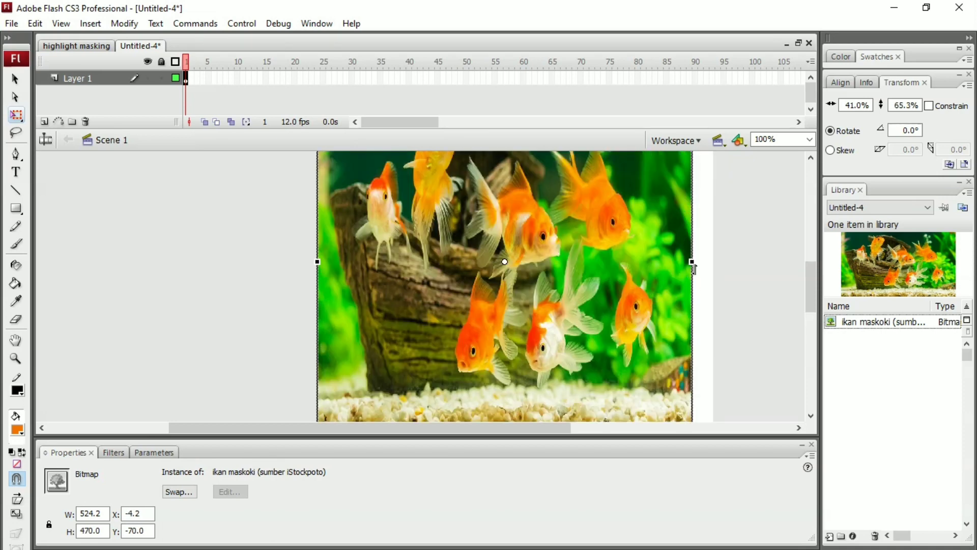
drag(703, 261, 711, 261)
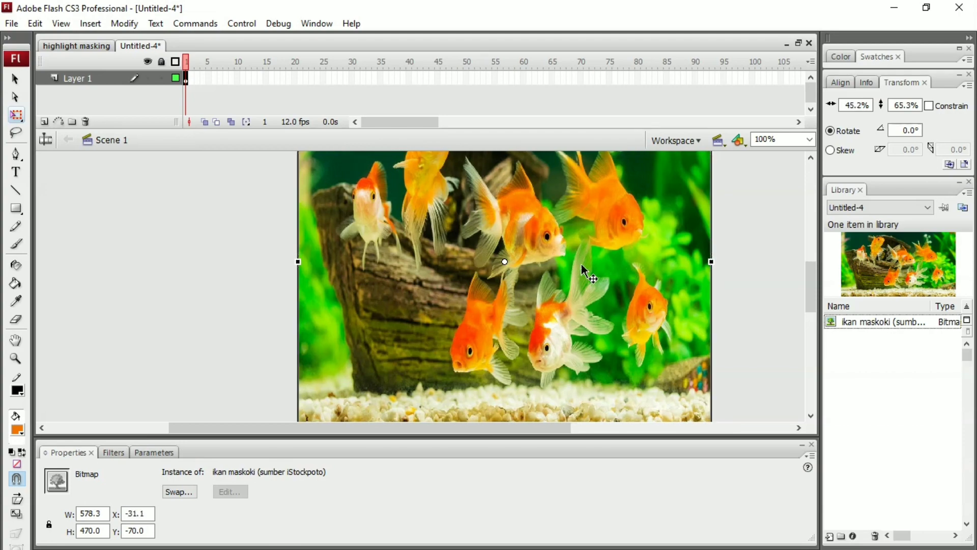
drag(592, 270, 598, 270)
scroll(582, 296, up, 3)
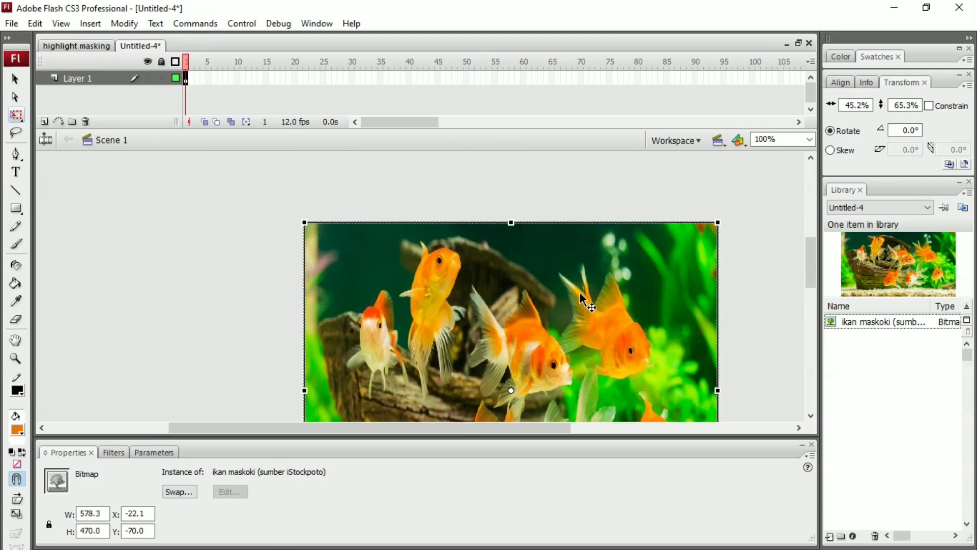
scroll(553, 291, down, 3)
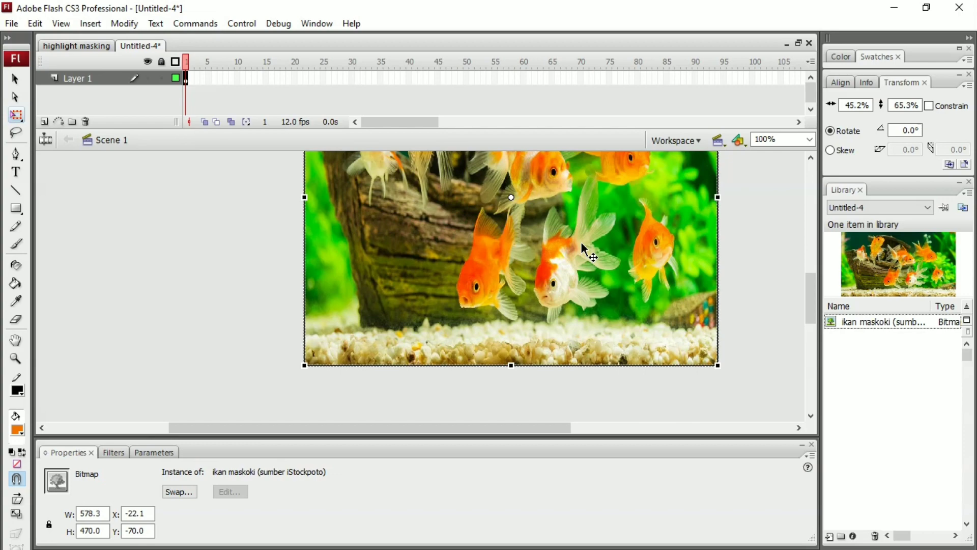
scroll(579, 247, up, 2)
scroll(579, 247, up, 2)
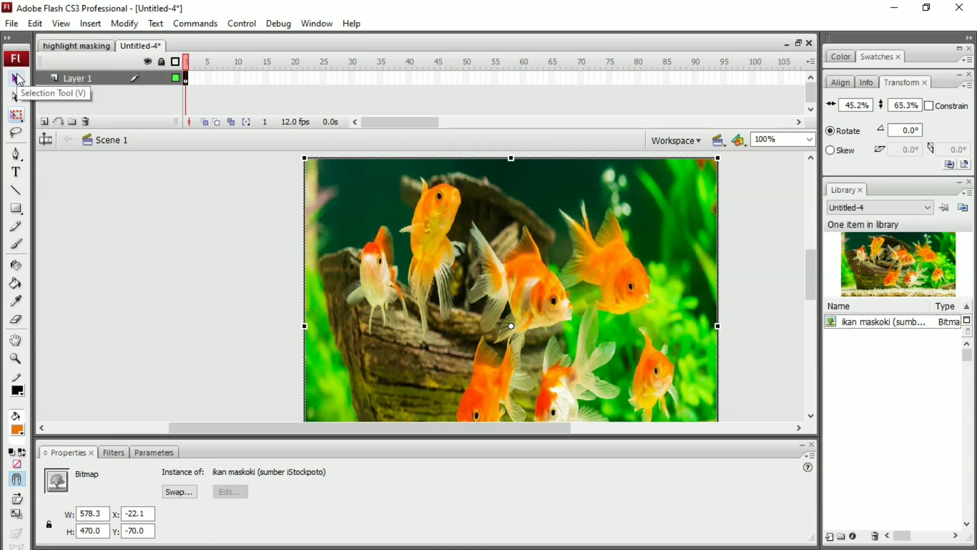
click(18, 79)
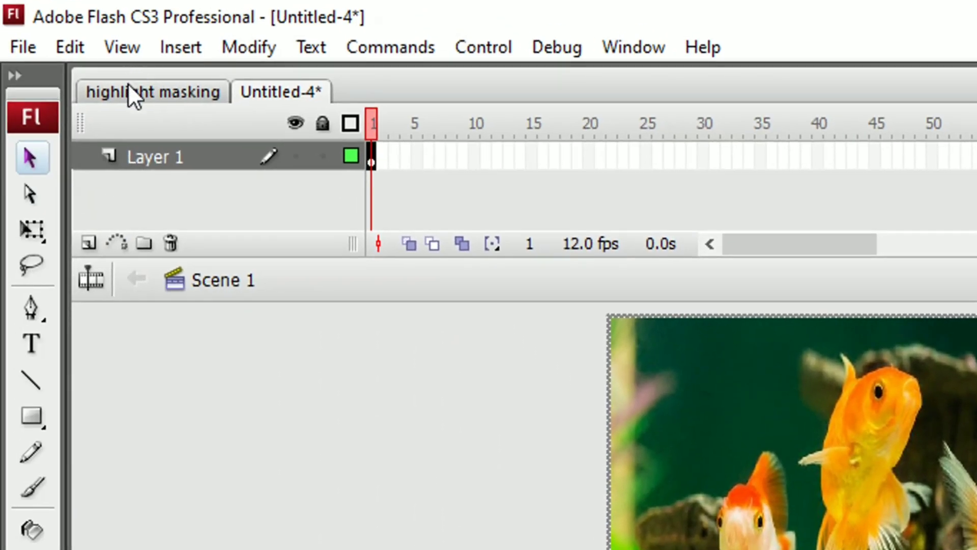
- Rename Layer 1 as background
double_click(149, 157)
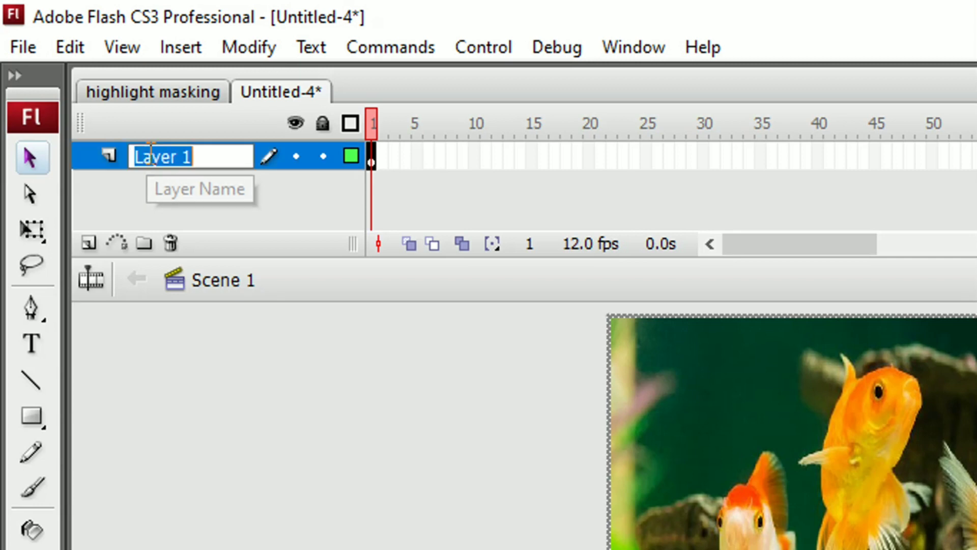
text(b)
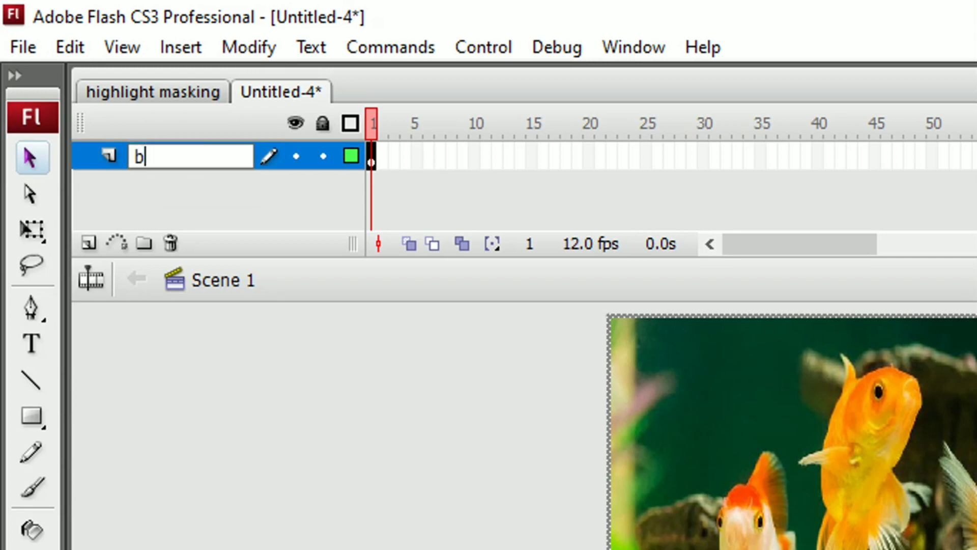
text(ackgr)
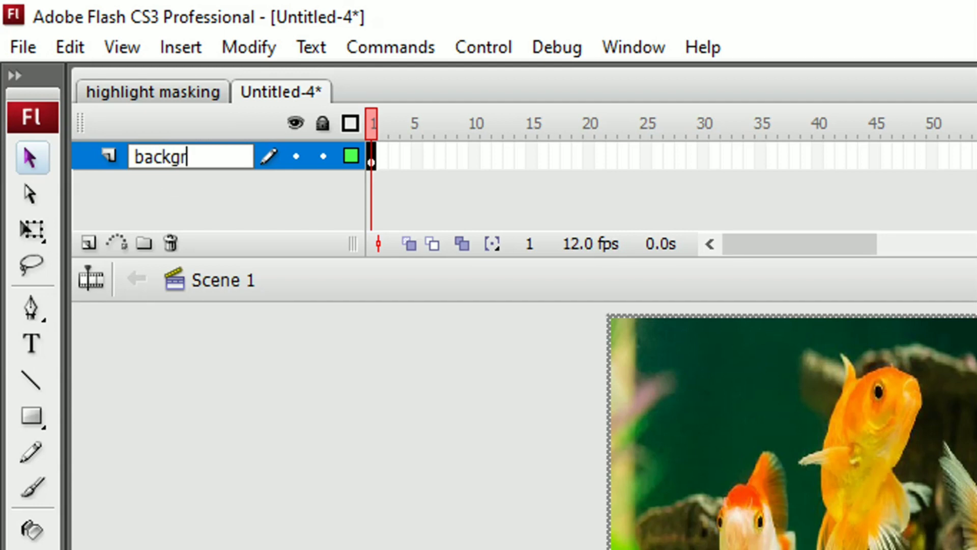
text(ound)
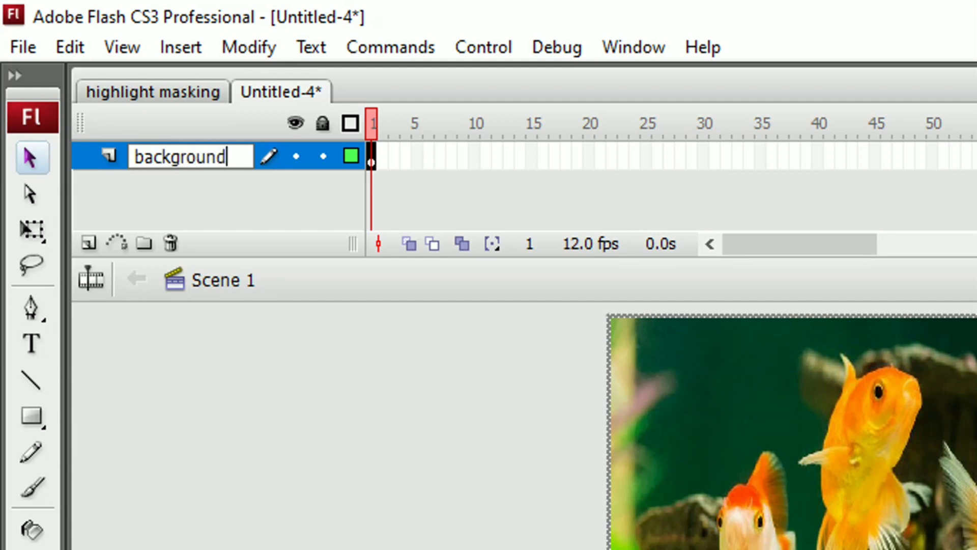
click(181, 335)
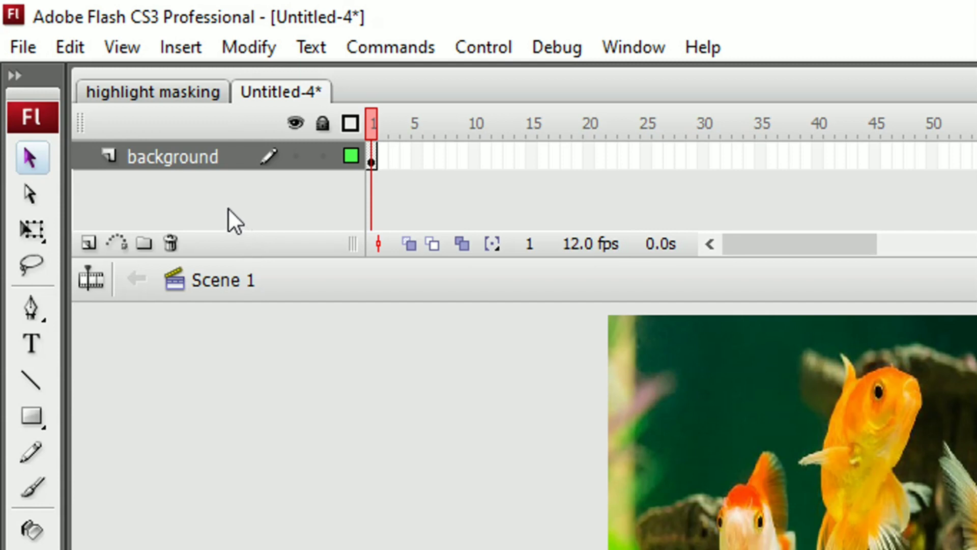
- Add a new layer above background and name it masking
click(86, 248)
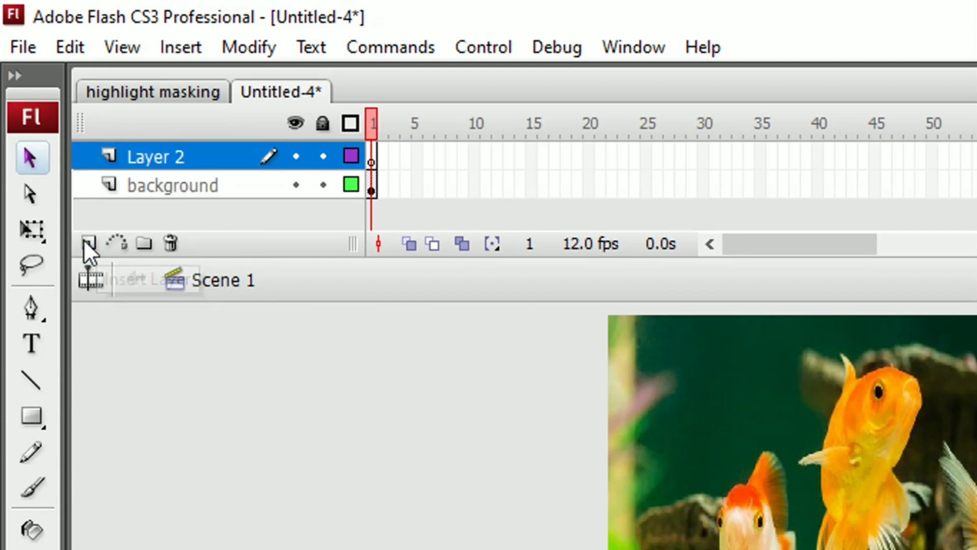
double_click(165, 156)
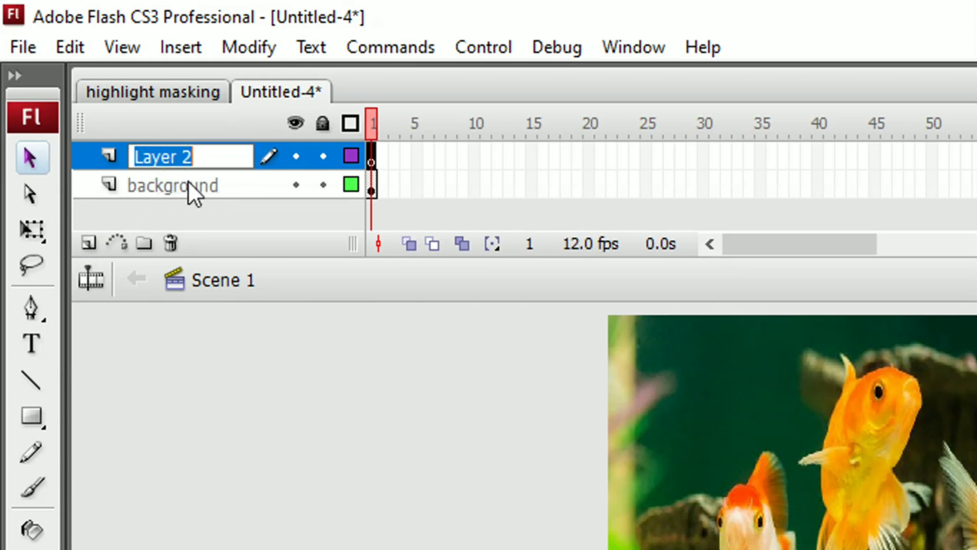
text(masking)
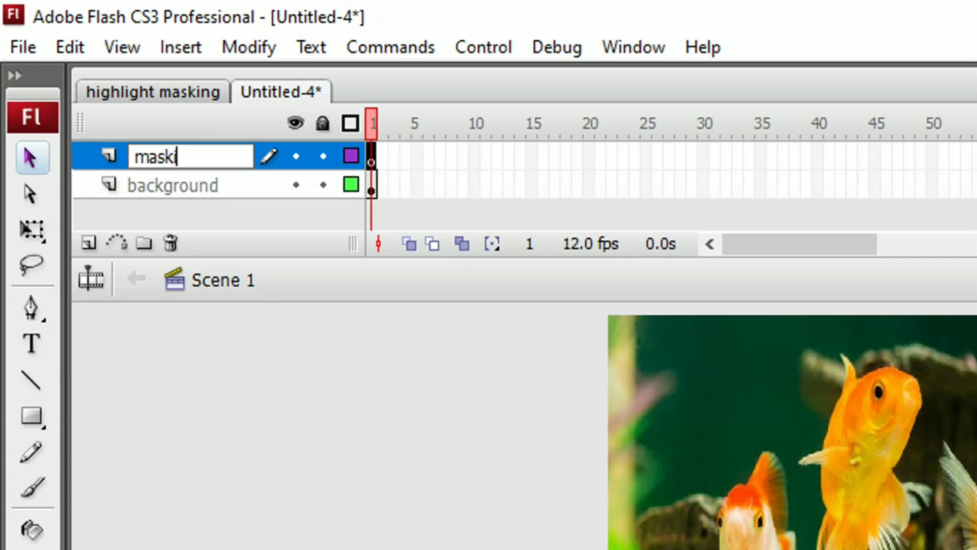
click(238, 334)
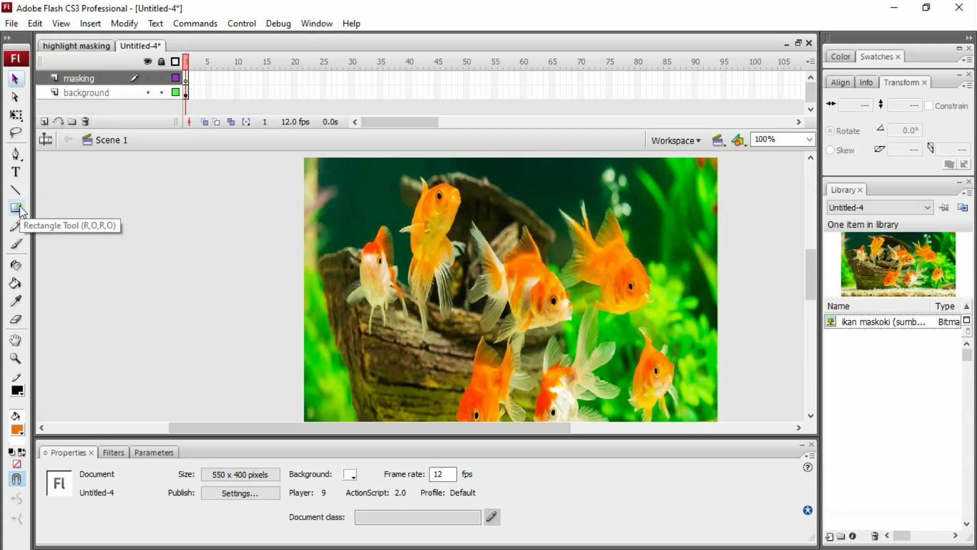
- Draw an orange circle about 87.5 px in diameter with the Oval tool on the masking layer, outside the stage beside the image's left edge
click(16, 208)
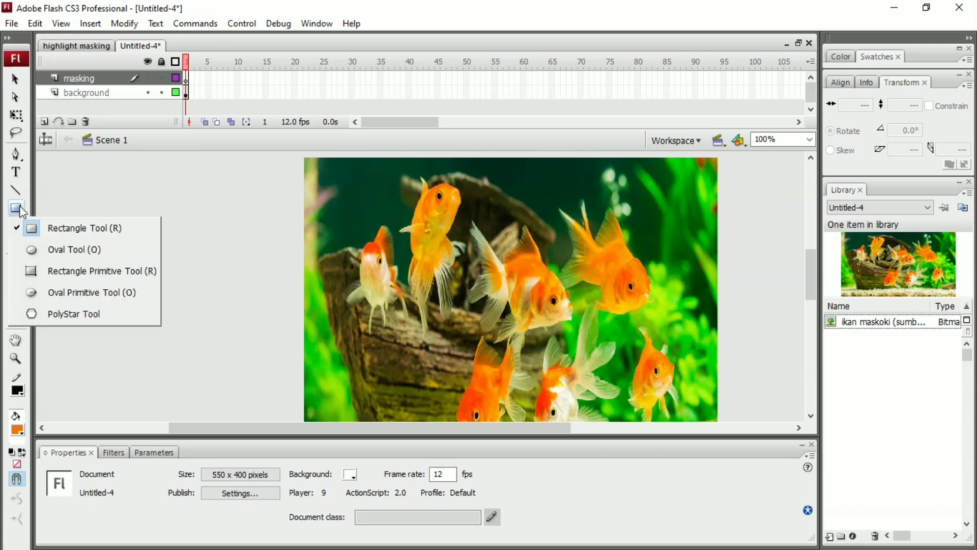
click(63, 249)
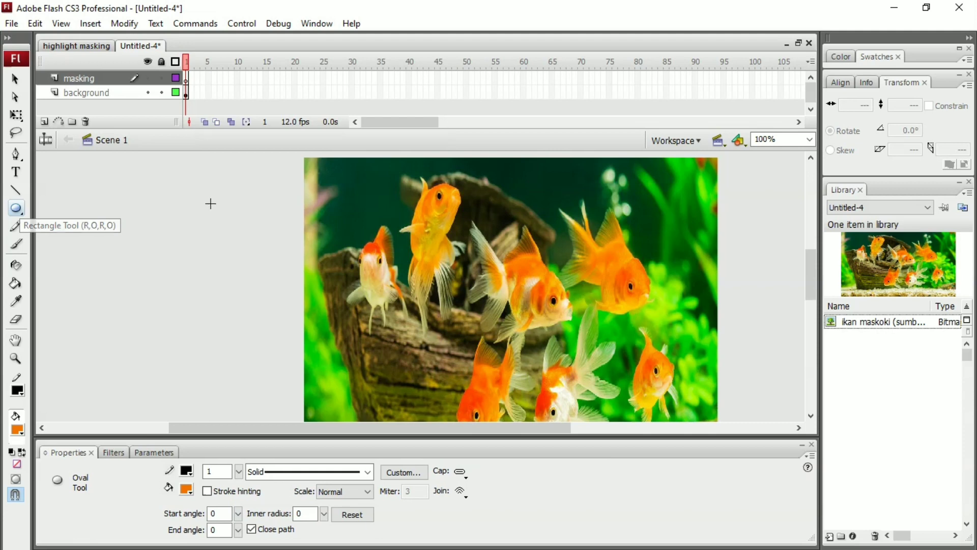
drag(210, 204, 272, 266)
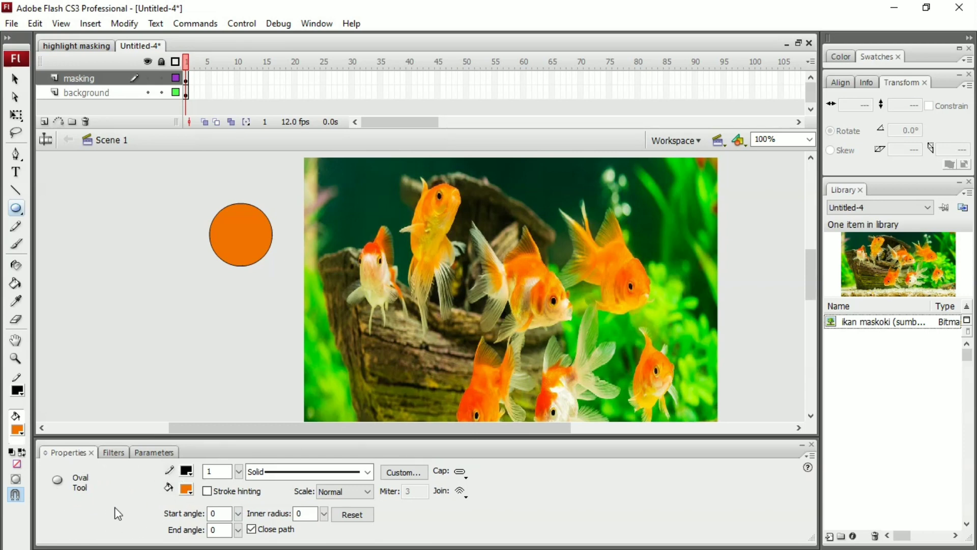
- Convert the whole orange circle, fill and outline, into a graphic symbol named objek
click(16, 78)
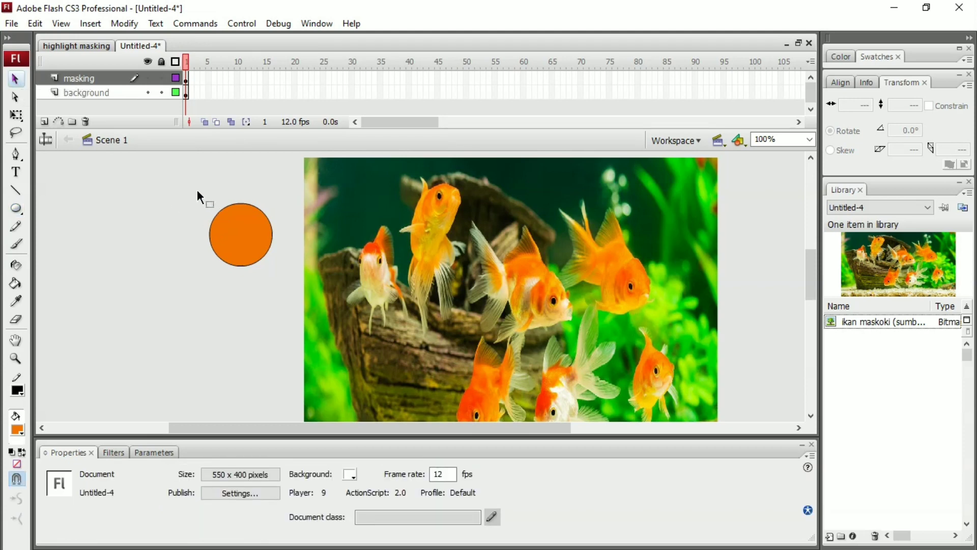
drag(197, 190, 292, 298)
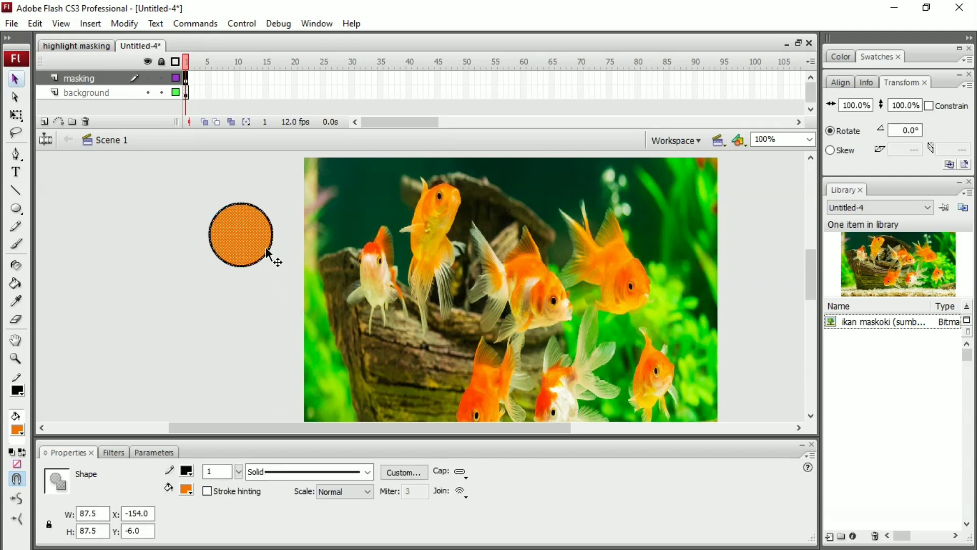
right_click(232, 235)
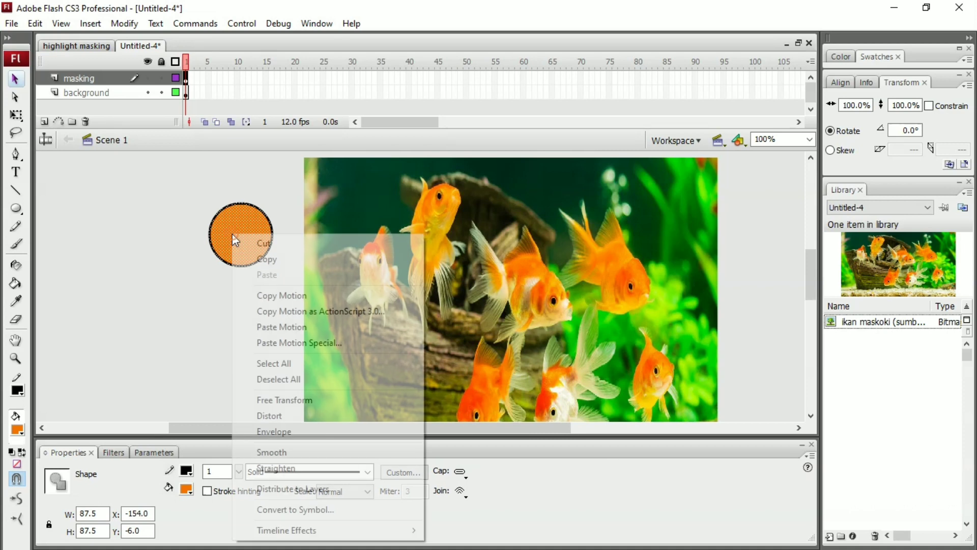
click(294, 510)
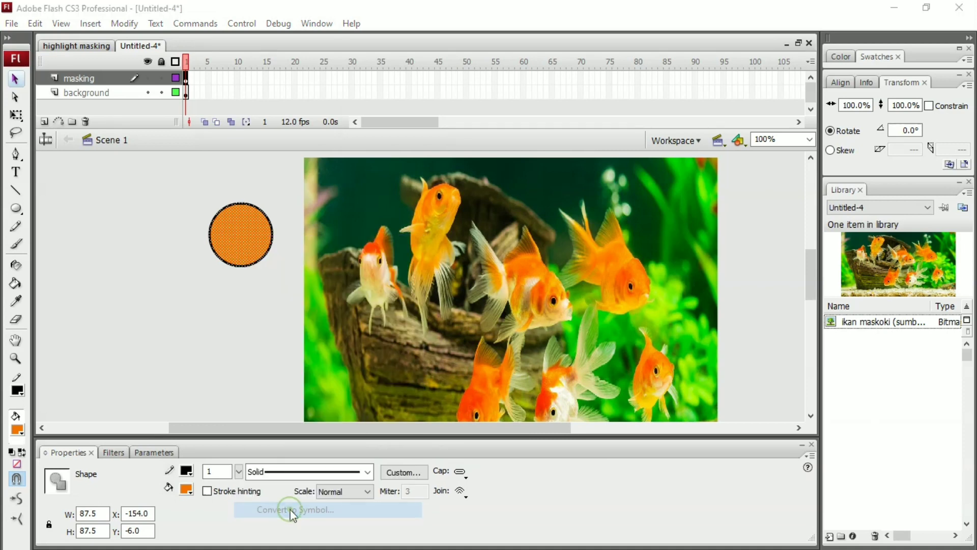
drag(434, 124, 384, 123)
text(objek)
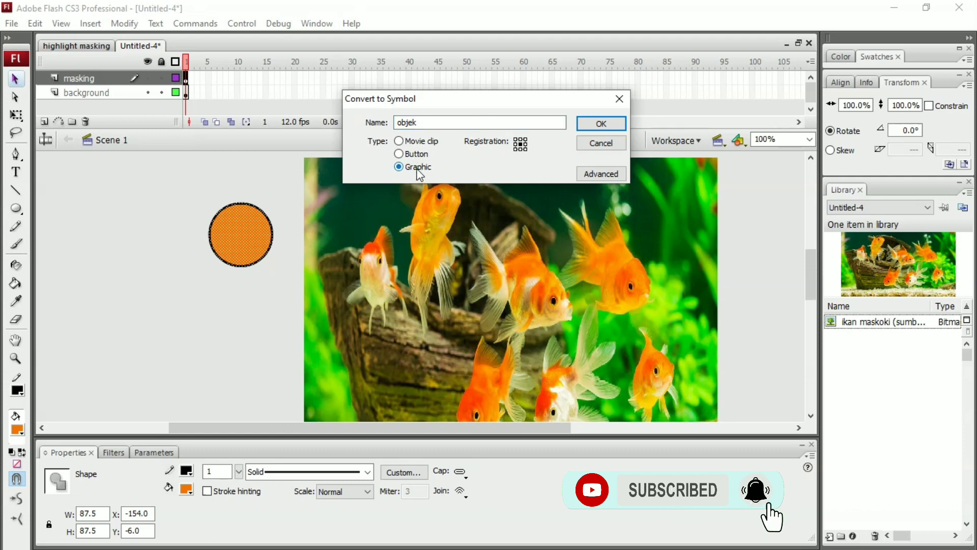
click(601, 125)
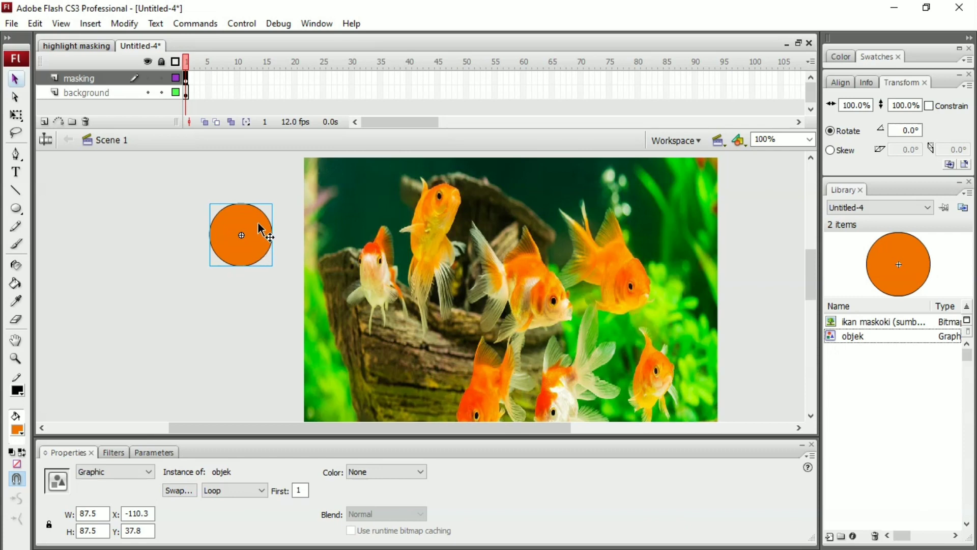
- Insert a keyframe at frame 10 of the masking layer and extend the background layer with a frame at frame 80
click(99, 80)
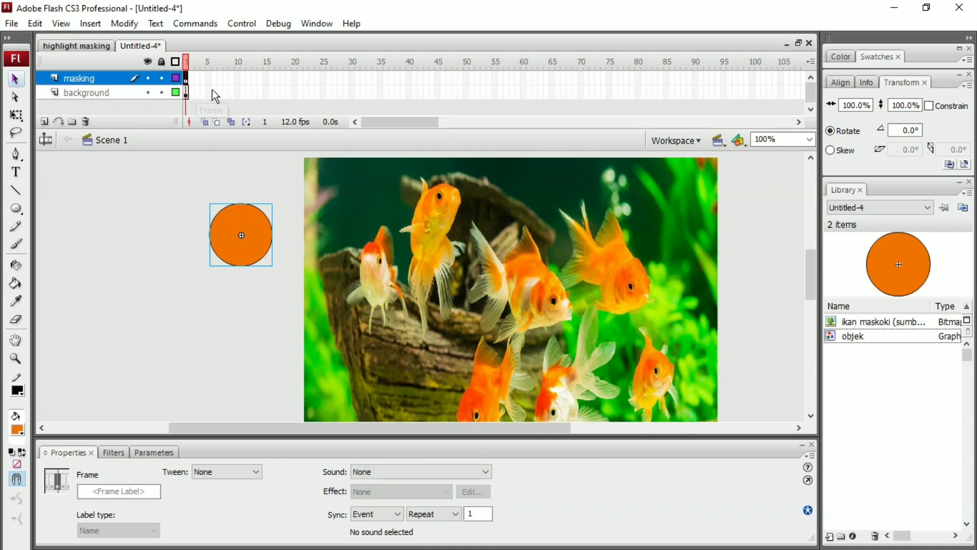
right_click(237, 79)
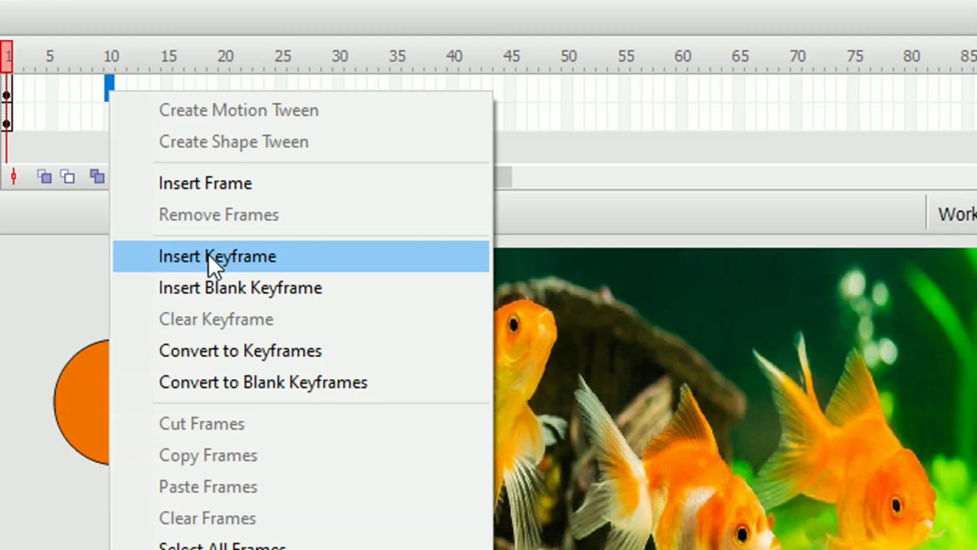
click(206, 253)
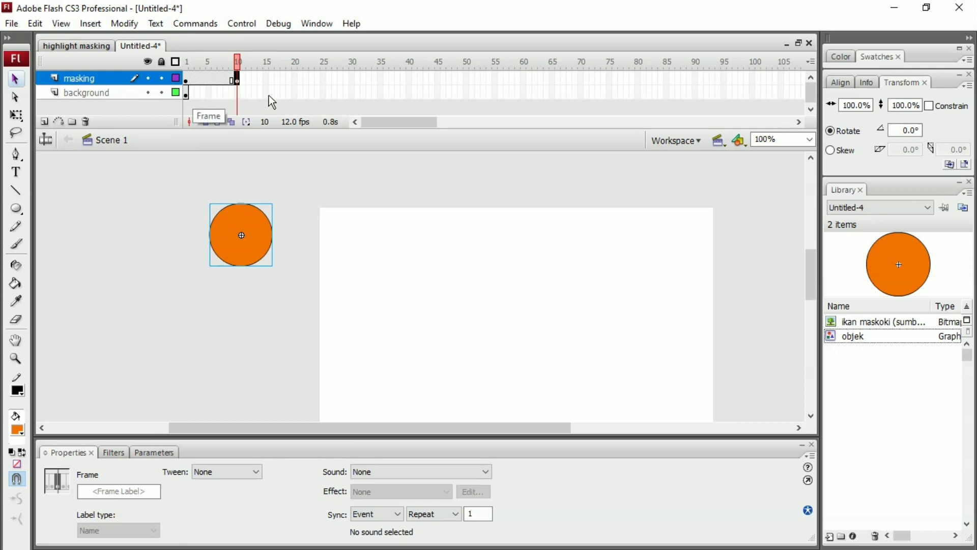
right_click(638, 92)
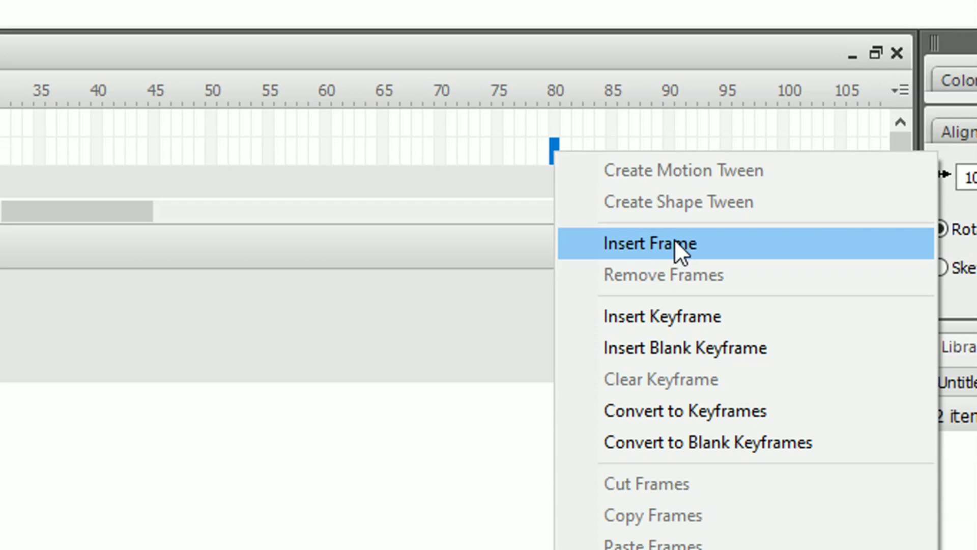
click(674, 243)
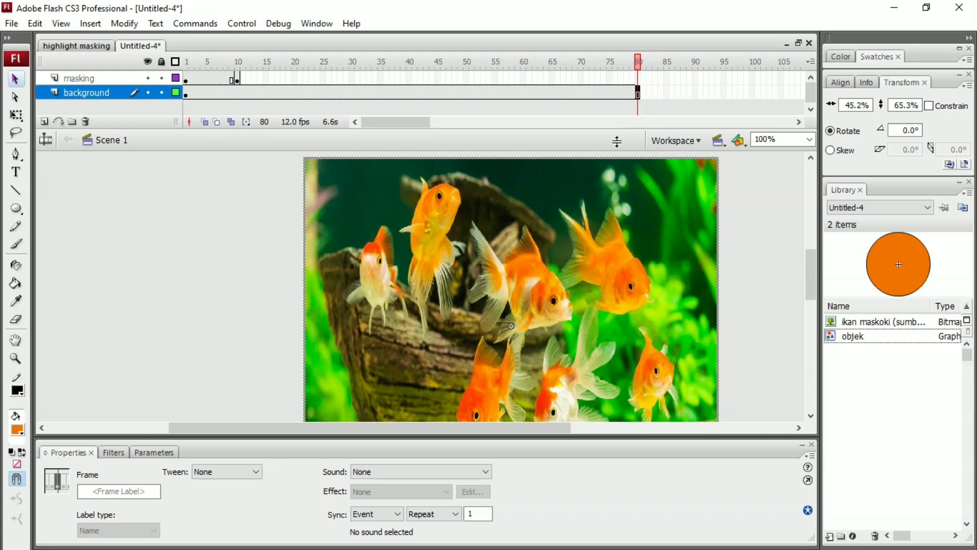
- At frame 10 of the masking layer, move the circle over the topmost goldfish's head, at about X 168, Y -12
click(237, 79)
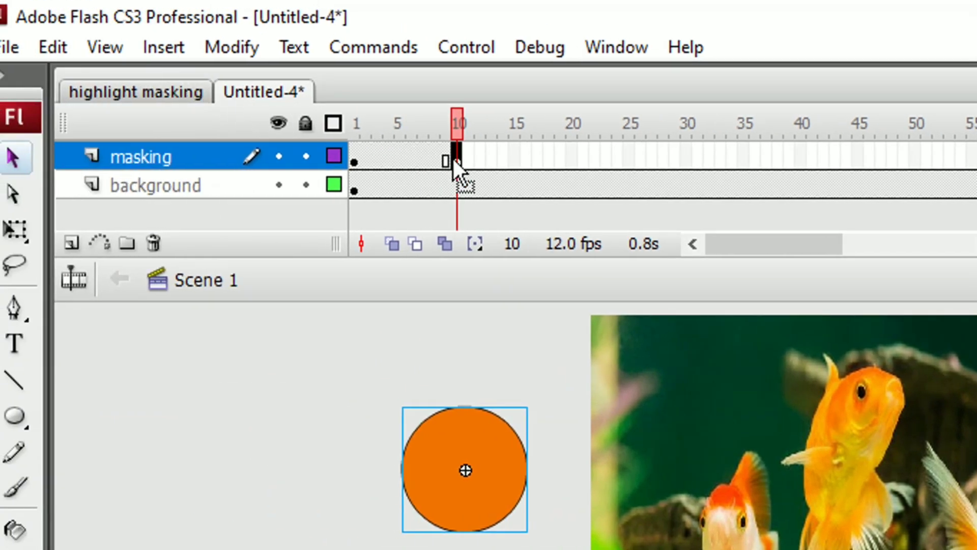
drag(454, 160, 454, 160)
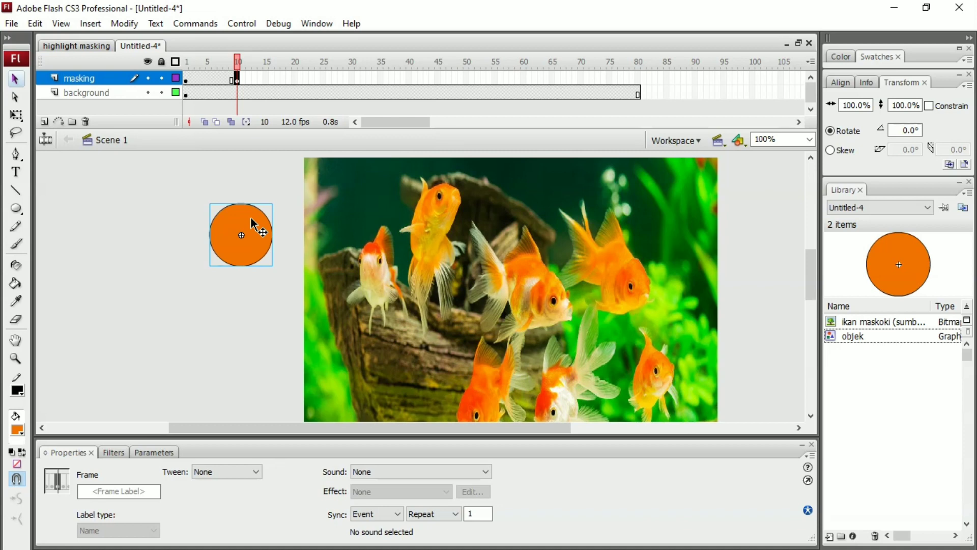
drag(253, 224, 449, 184)
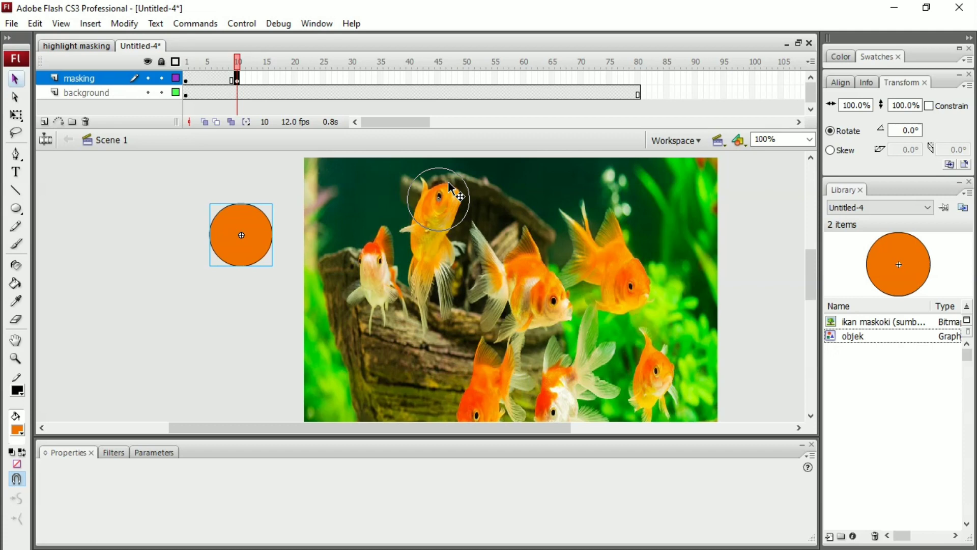
drag(447, 181, 448, 181)
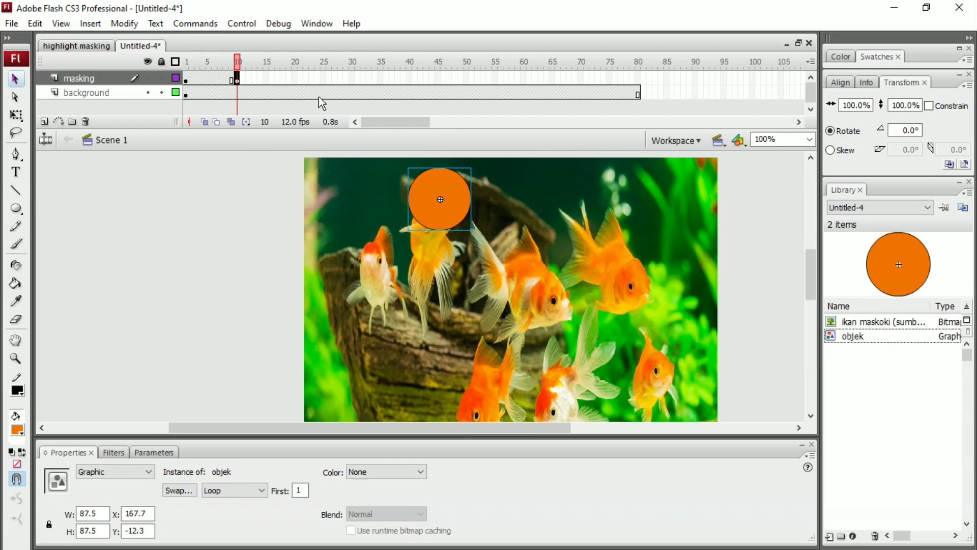
- Insert a masking keyframe at frame 20 and move the circle onto the central goldfish's head, at about X 331, Y 142
click(293, 77)
right_click(294, 77)
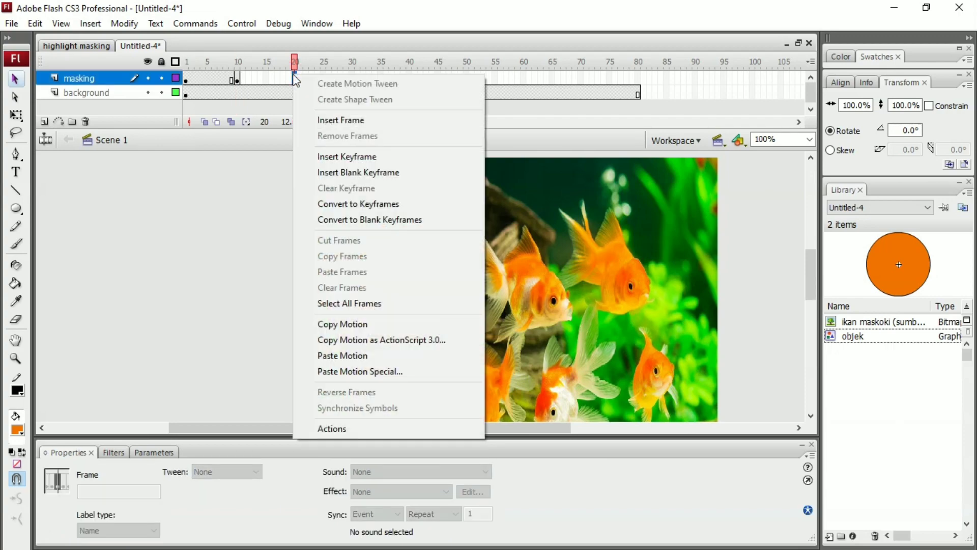
click(350, 158)
click(438, 194)
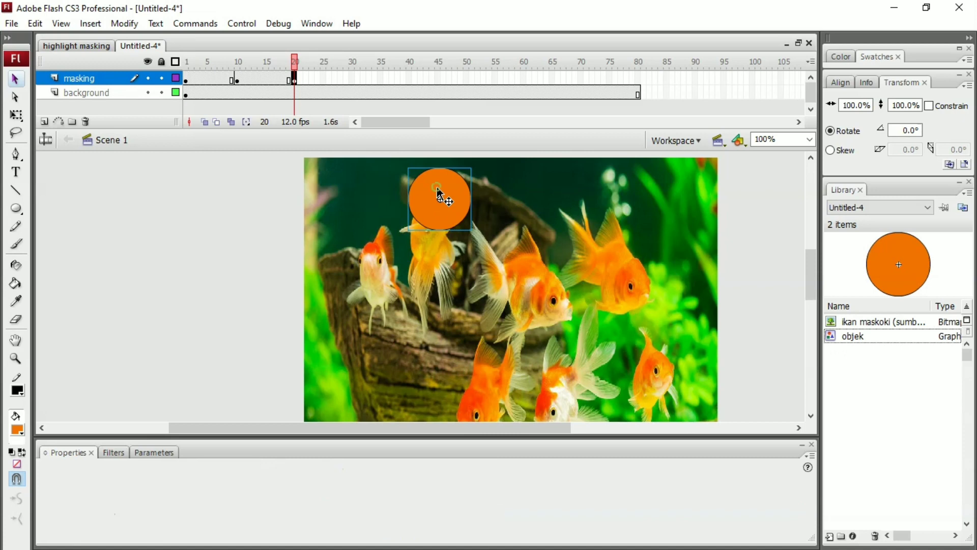
drag(437, 193, 557, 305)
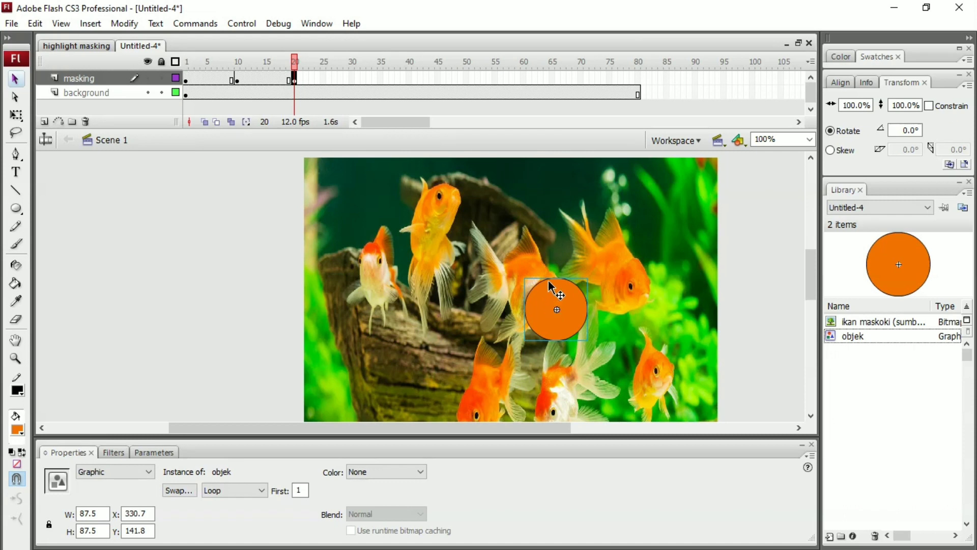
- Insert a masking keyframe at frame 30 and move the circle onto the upper-right goldfish's head, at about X 436, Y 111
click(353, 74)
right_click(352, 74)
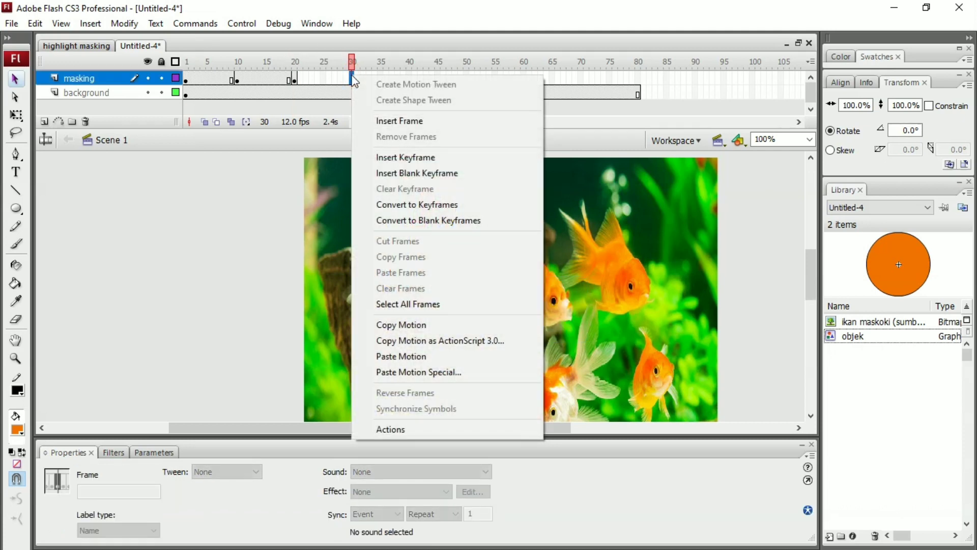
click(395, 157)
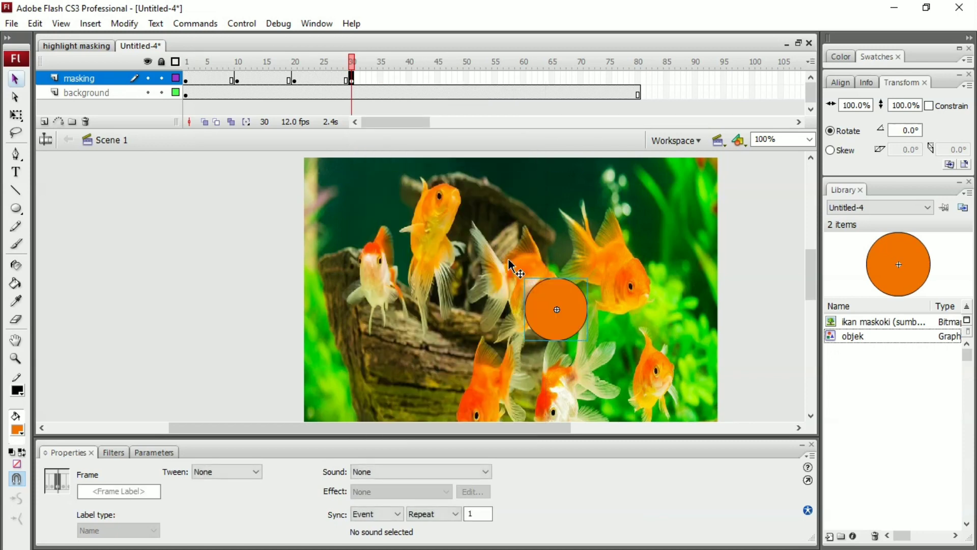
drag(560, 303, 634, 282)
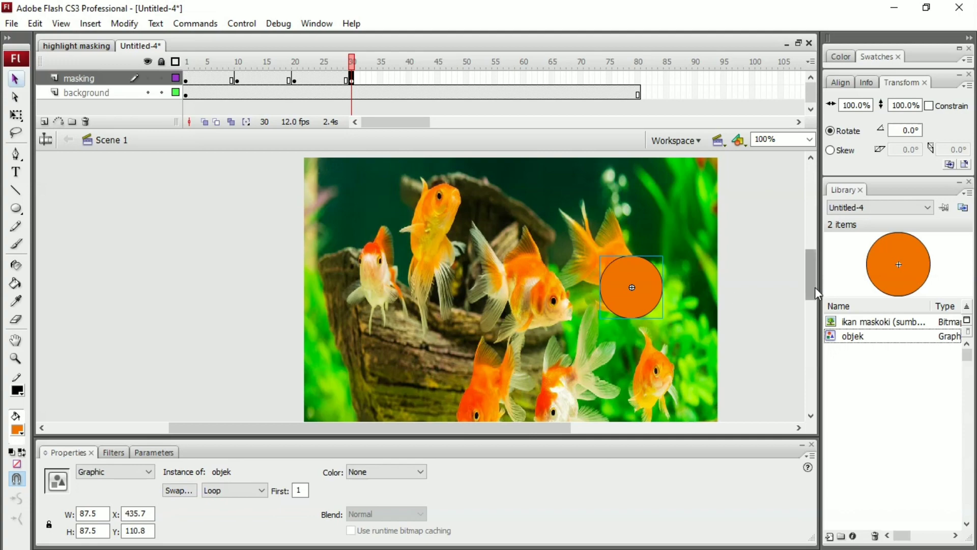
- Insert a masking keyframe at frame 40 and move the circle onto the lower-right goldfish, at about X 472, Y 241
drag(814, 286, 814, 297)
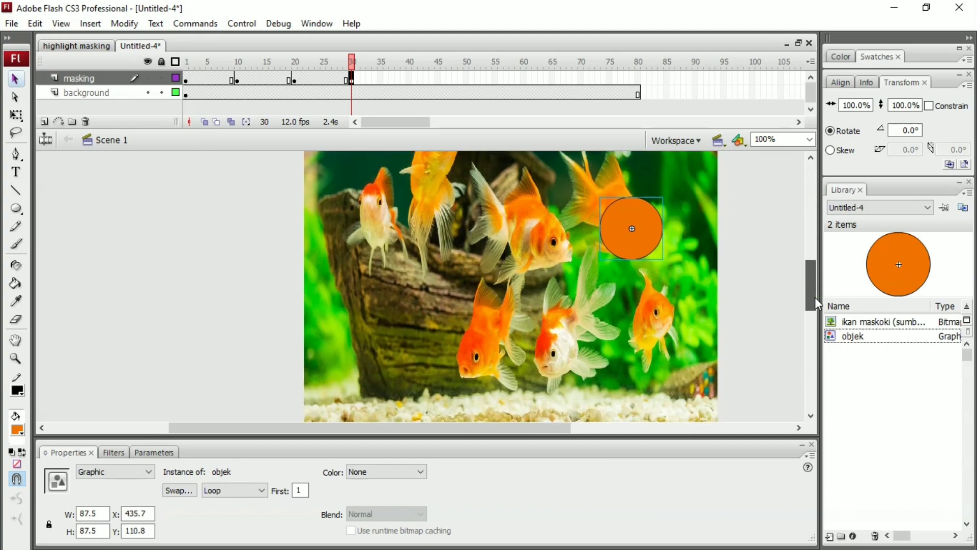
right_click(408, 78)
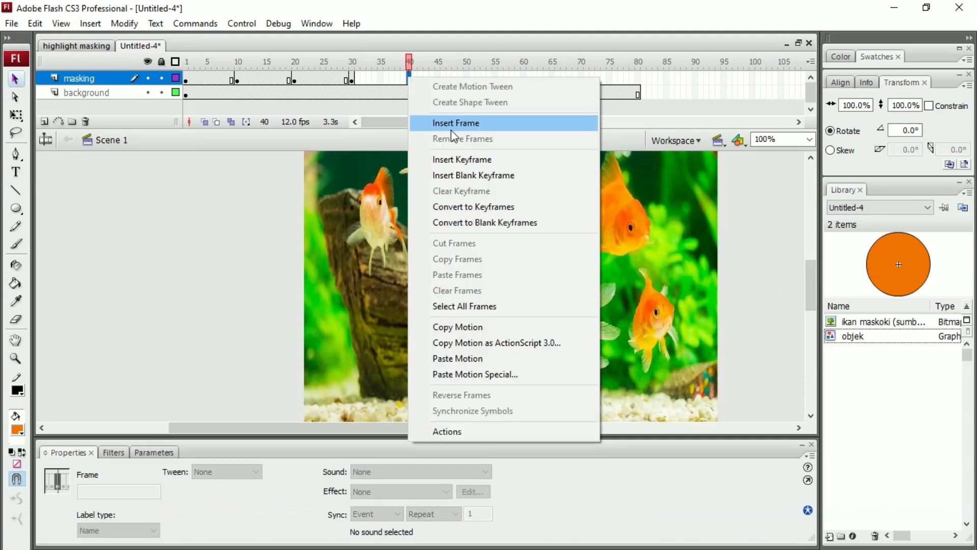
click(460, 160)
drag(630, 226, 655, 310)
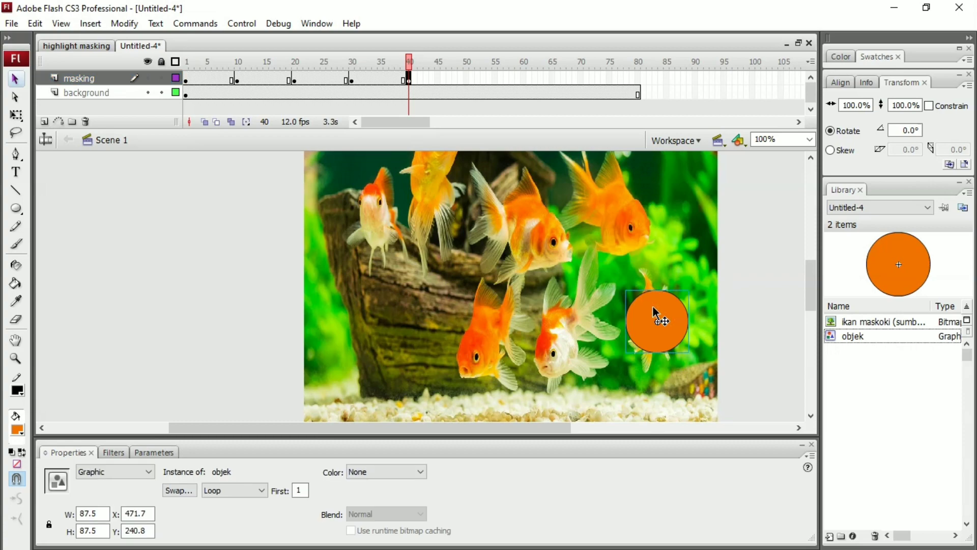
- Insert a masking keyframe at frame 50 and move the circle onto the white-and-orange goldfish's head, at about X 321, Y 288
right_click(466, 79)
click(508, 160)
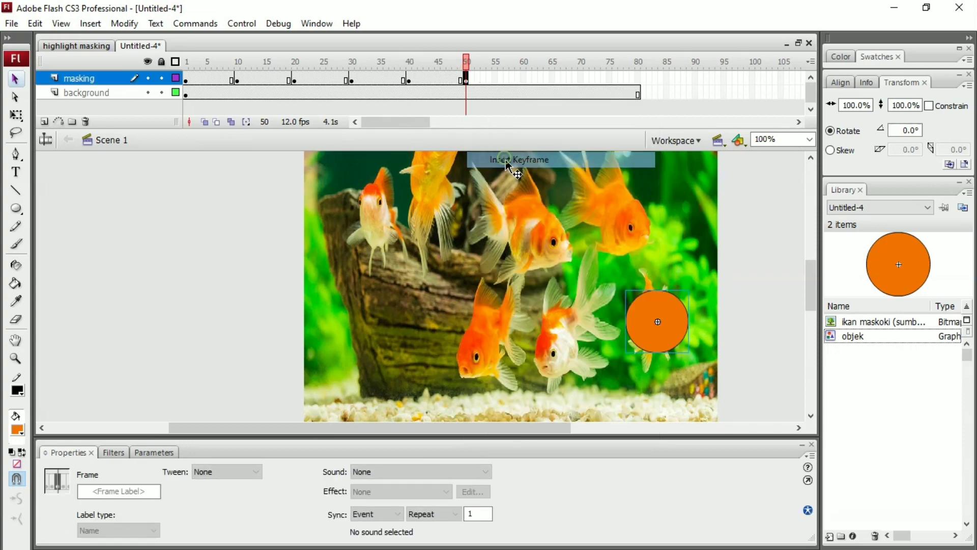
drag(661, 319, 553, 346)
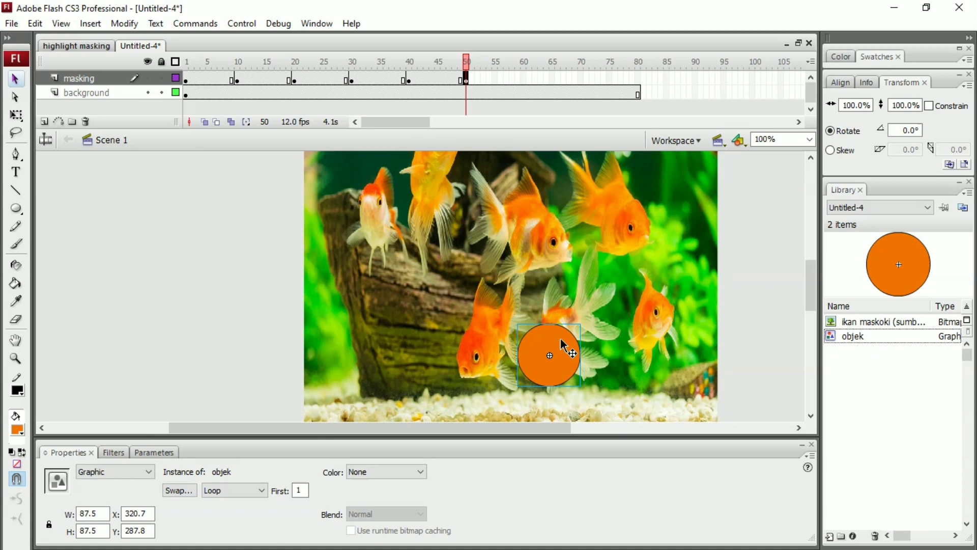
- Enlarge the circle at frame 50 proportionally around its centre to about 165.5 px with Free Transform
click(19, 120)
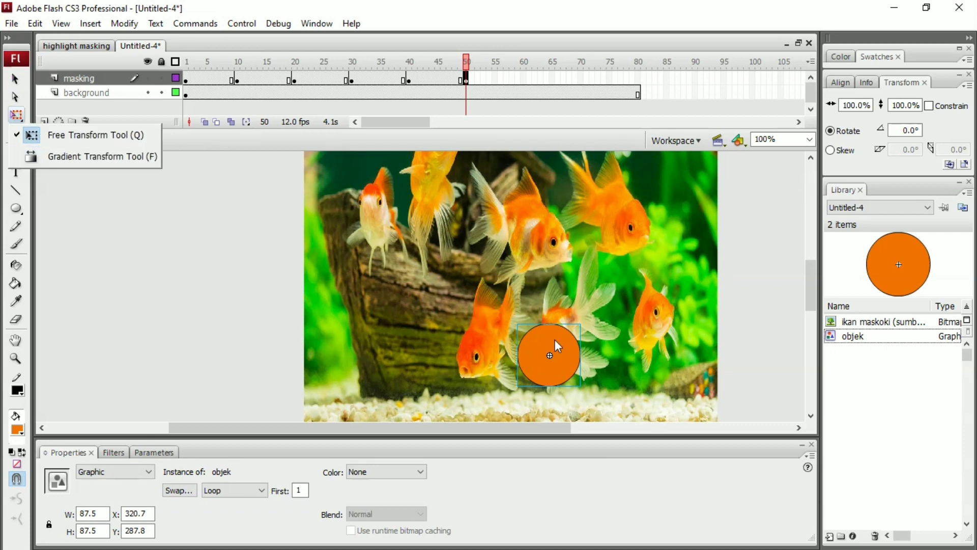
click(133, 136)
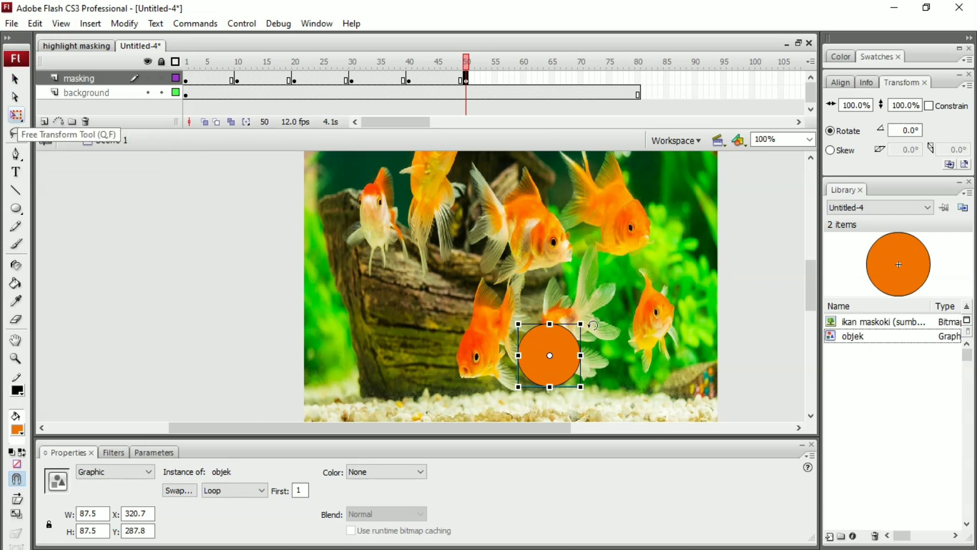
drag(581, 325, 609, 296)
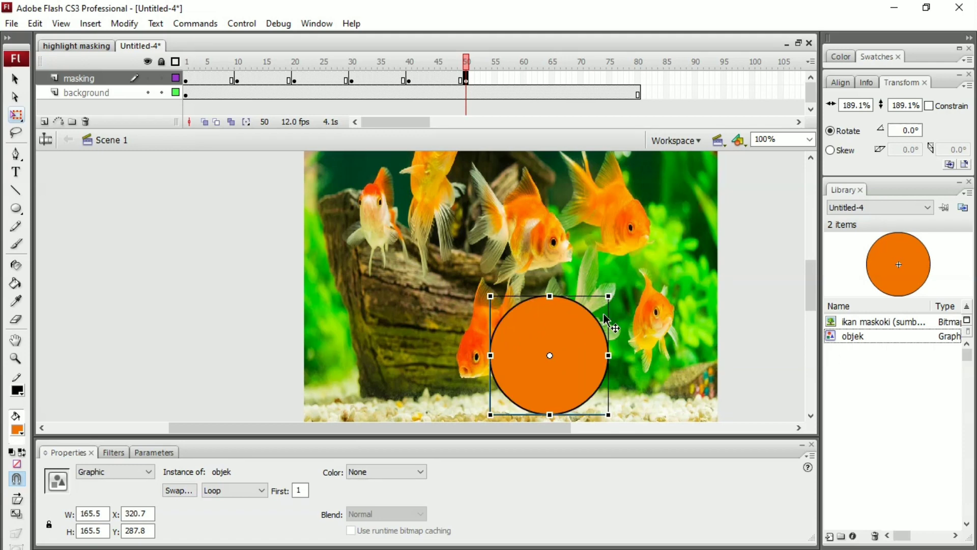
- Insert a masking keyframe at frame 60 and shrink the circle around its centre to about 101.6 px
click(524, 77)
right_click(525, 78)
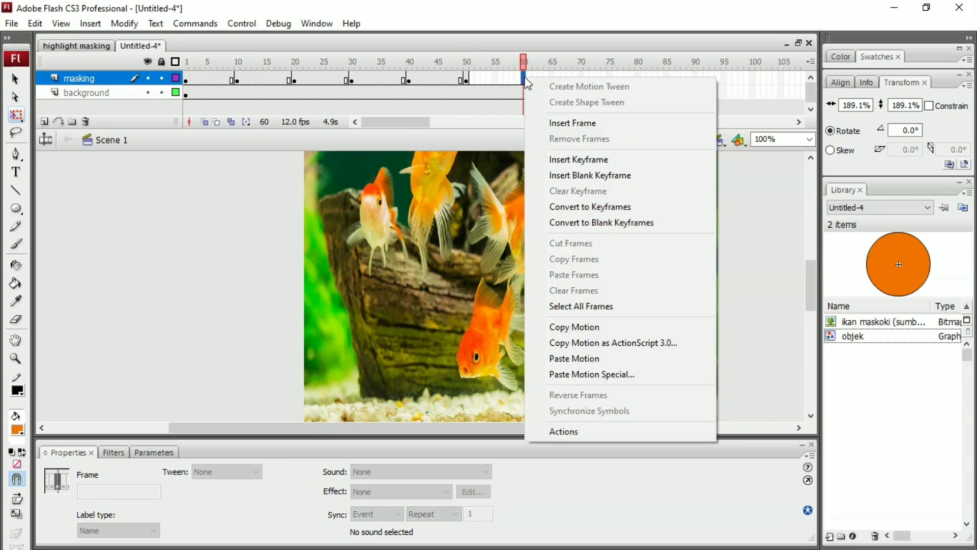
click(571, 159)
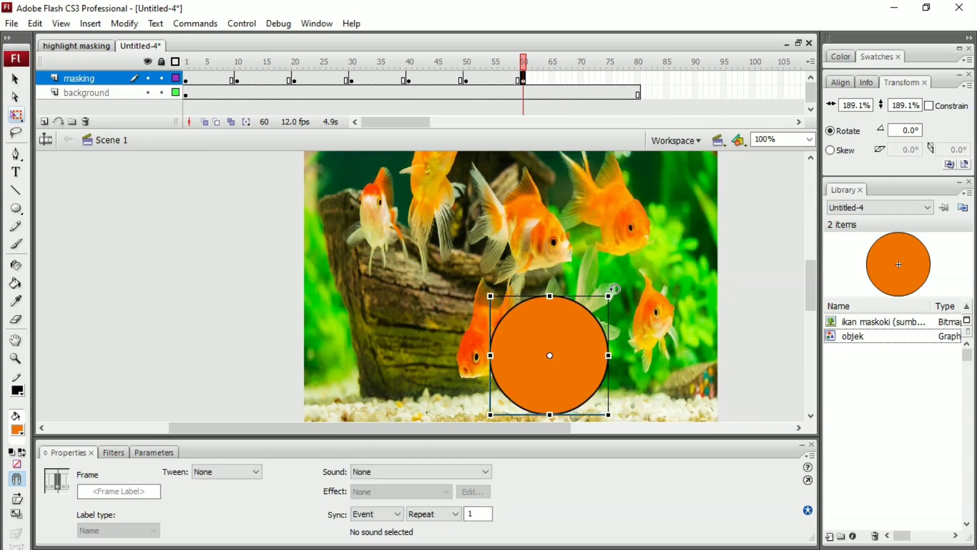
drag(609, 294, 587, 314)
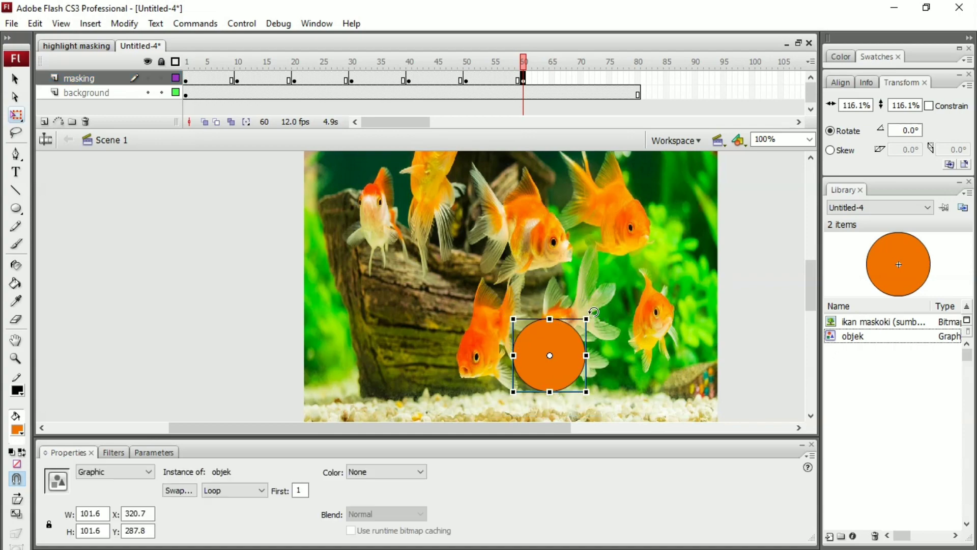
- Insert a masking keyframe at frame 70 and move the circle onto the lower-left goldfish's head, at about X 219, Y 288
click(581, 78)
right_click(581, 78)
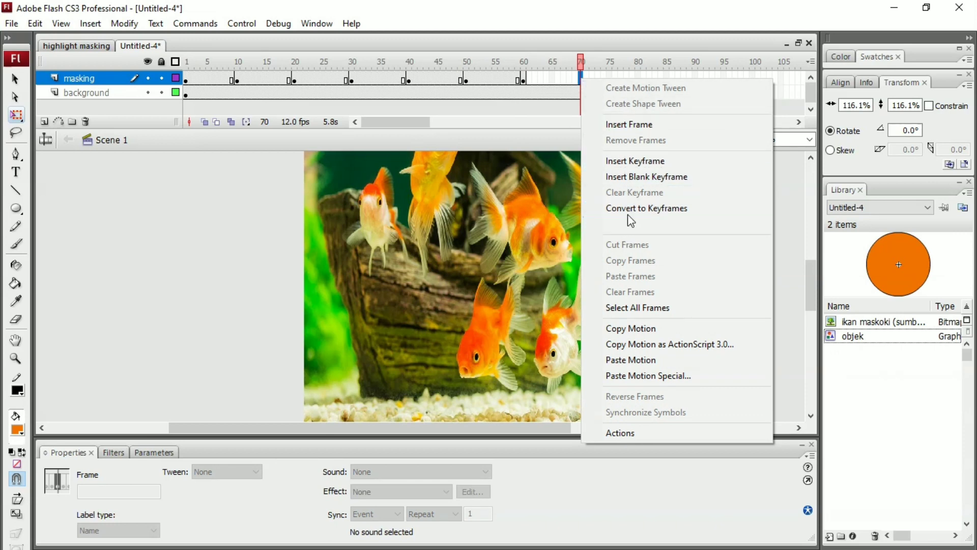
click(632, 160)
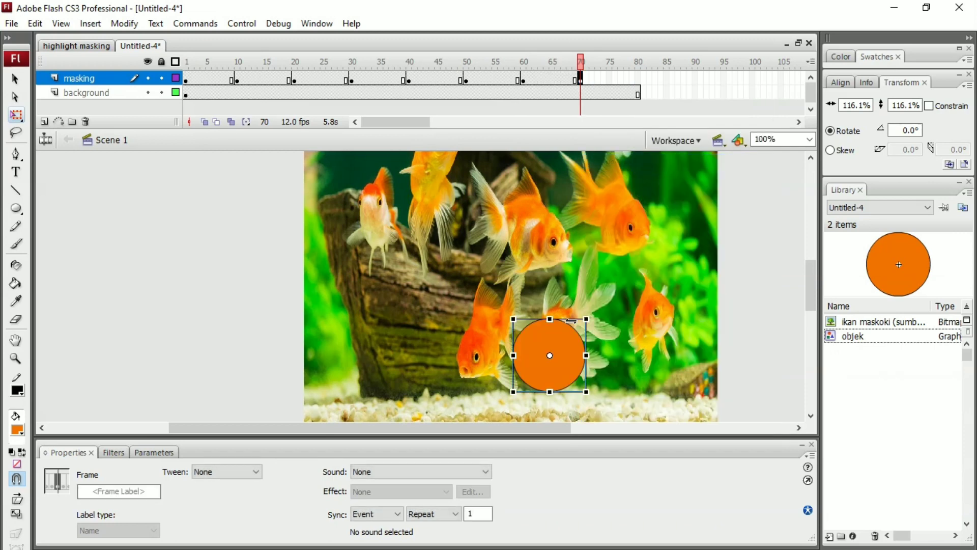
drag(550, 350, 481, 351)
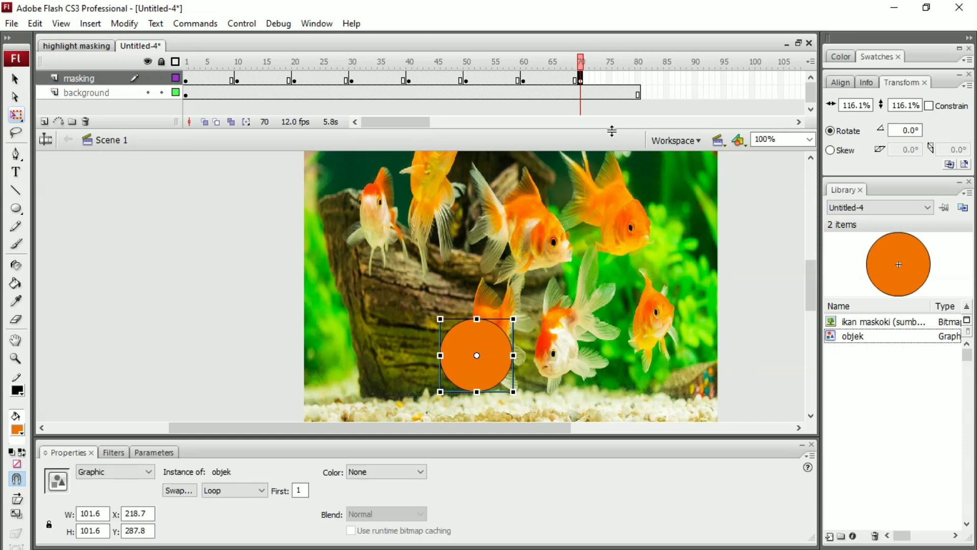
- Insert a masking keyframe at frame 80 and move the circle onto the upper-left goldfish's head, at about X 69, Y 92
click(637, 78)
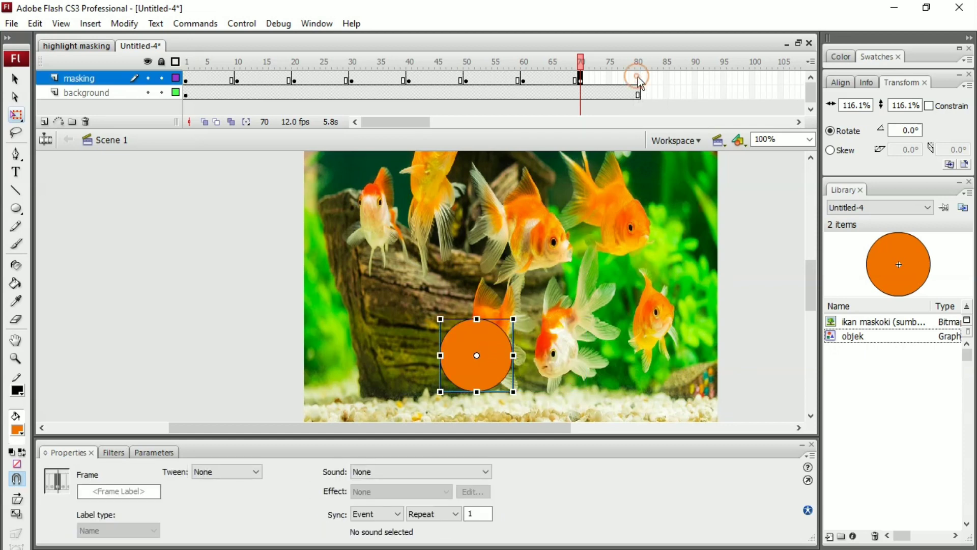
right_click(637, 78)
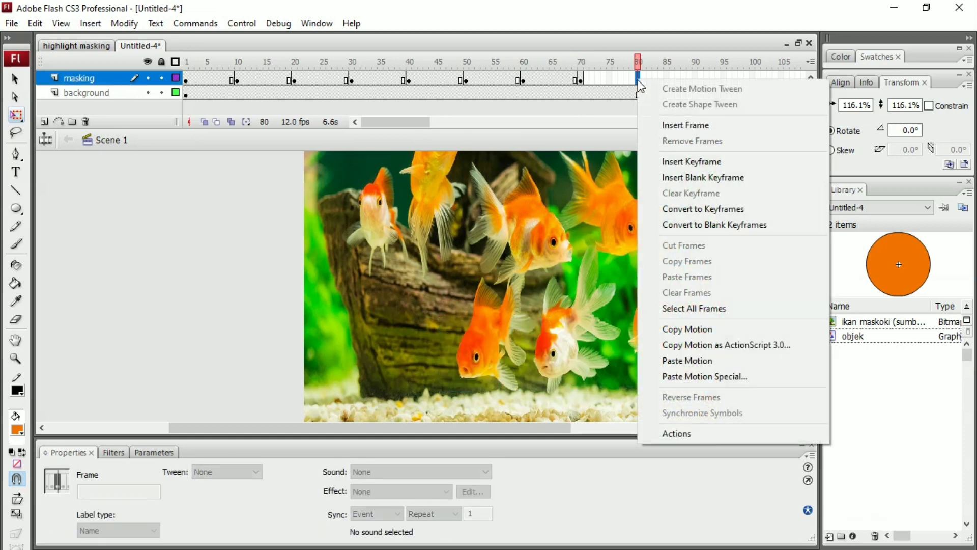
click(681, 161)
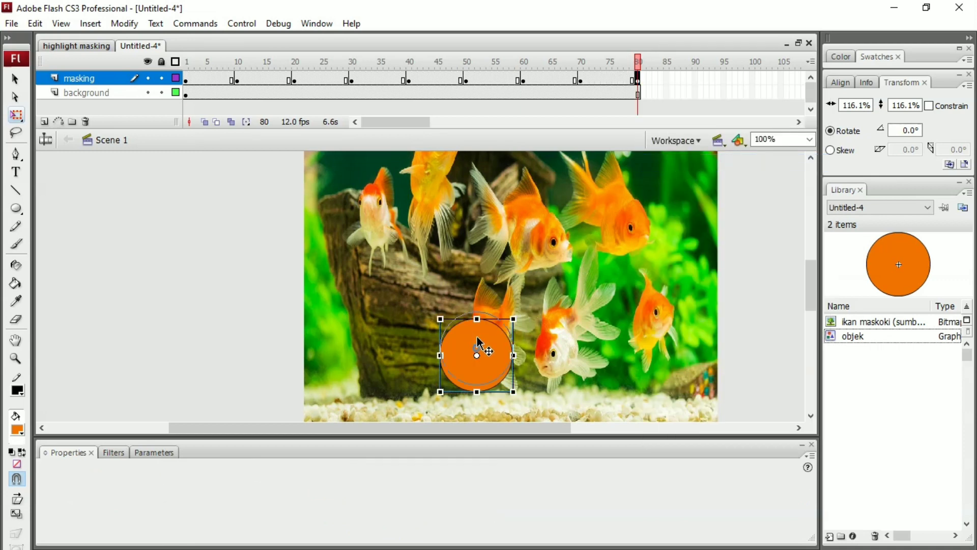
drag(479, 345, 375, 212)
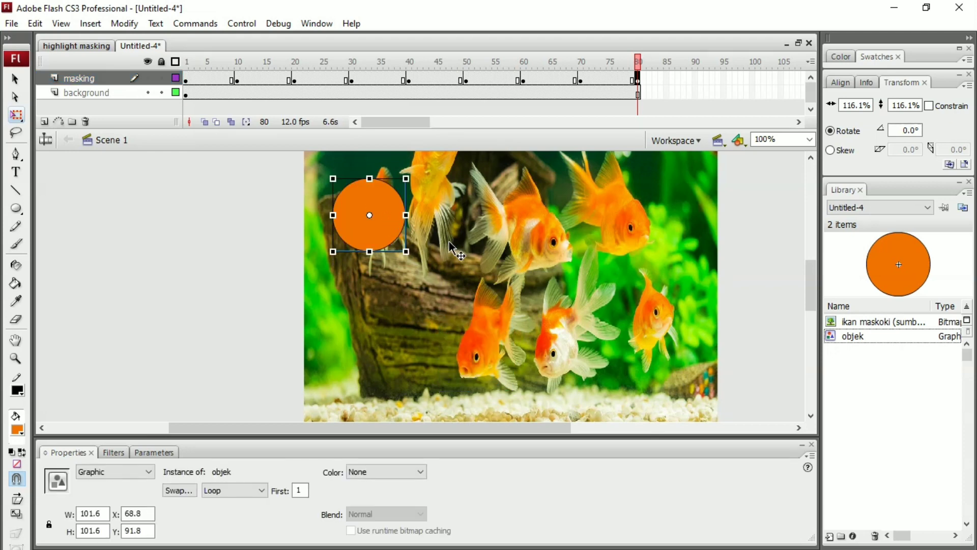
- Play the timeline from frame 1 to preview the circle's movement through the masking keyframes
scroll(447, 240, up, 3)
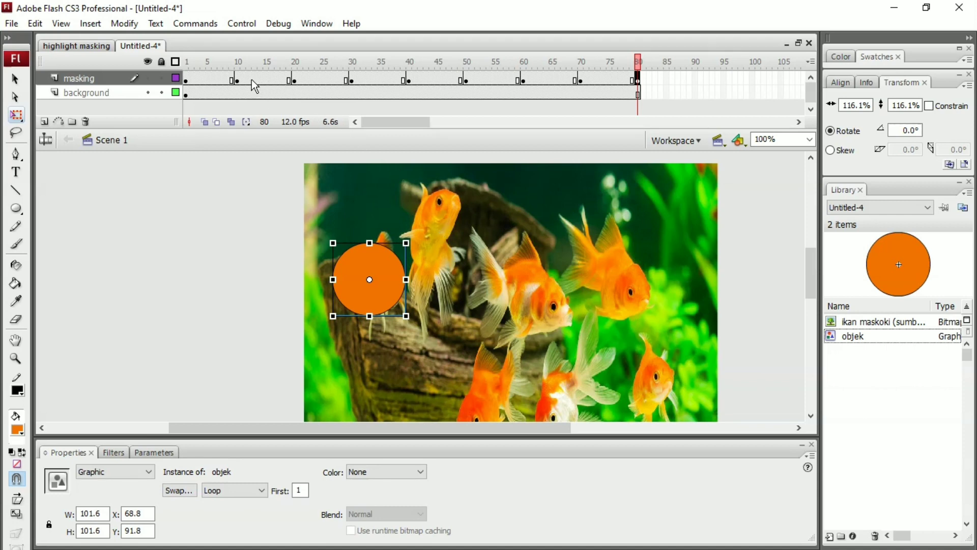
click(186, 79)
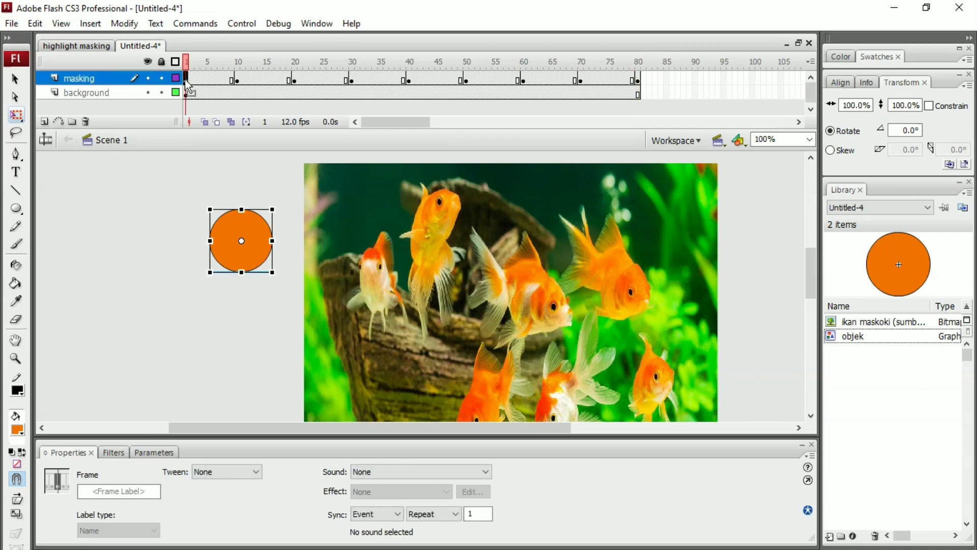
key(Return)
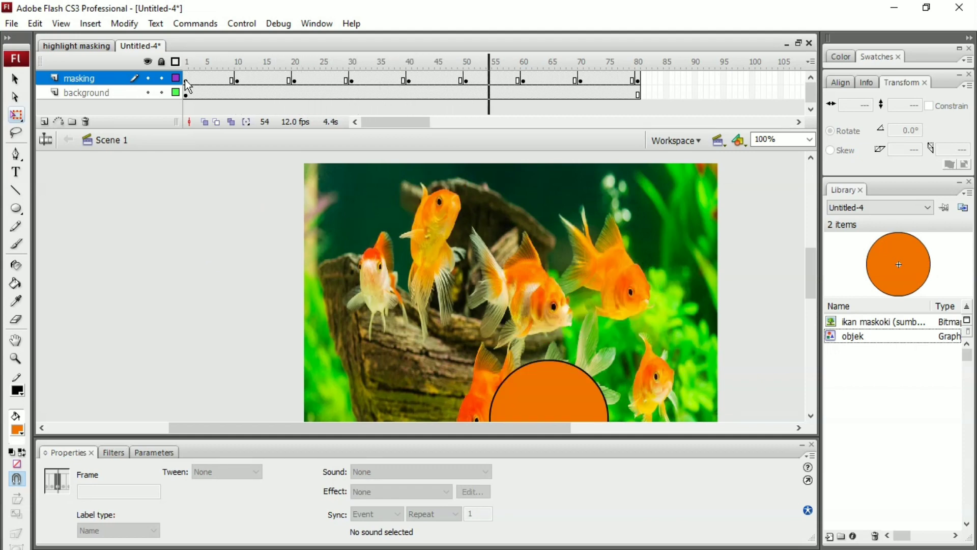
- Create motion tweens between all masking keyframes by selecting frames 5 to 75, and play the animation from frame 1
drag(813, 267, 814, 275)
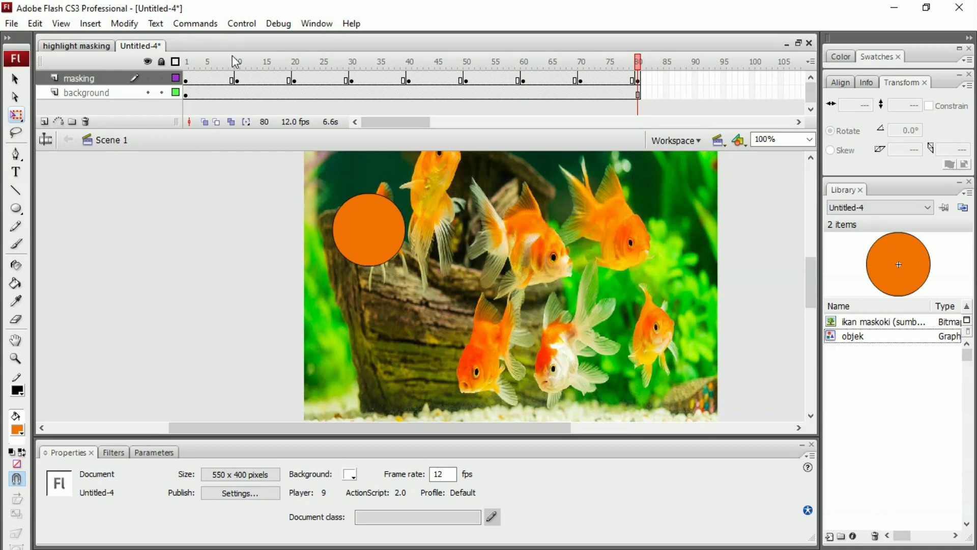
click(209, 79)
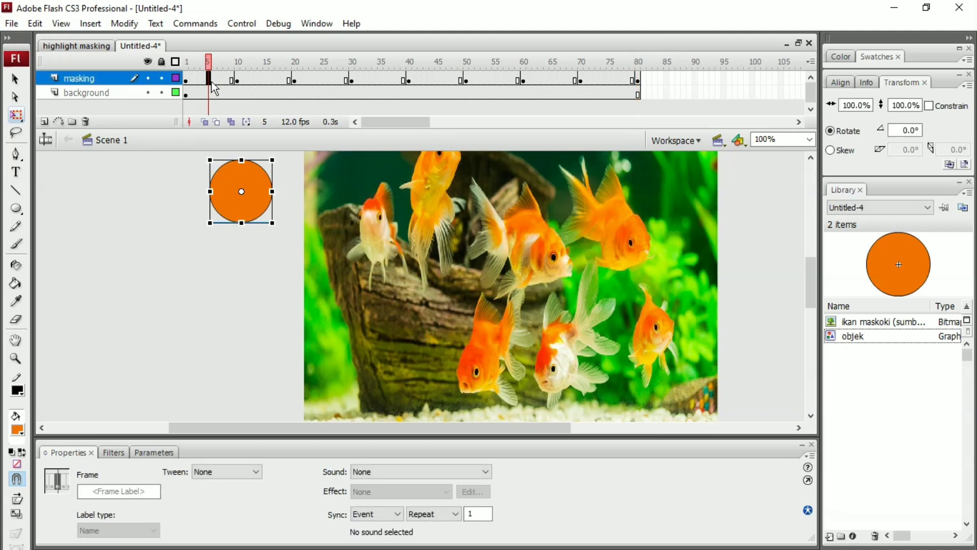
shift+click(608, 80)
right_click(608, 80)
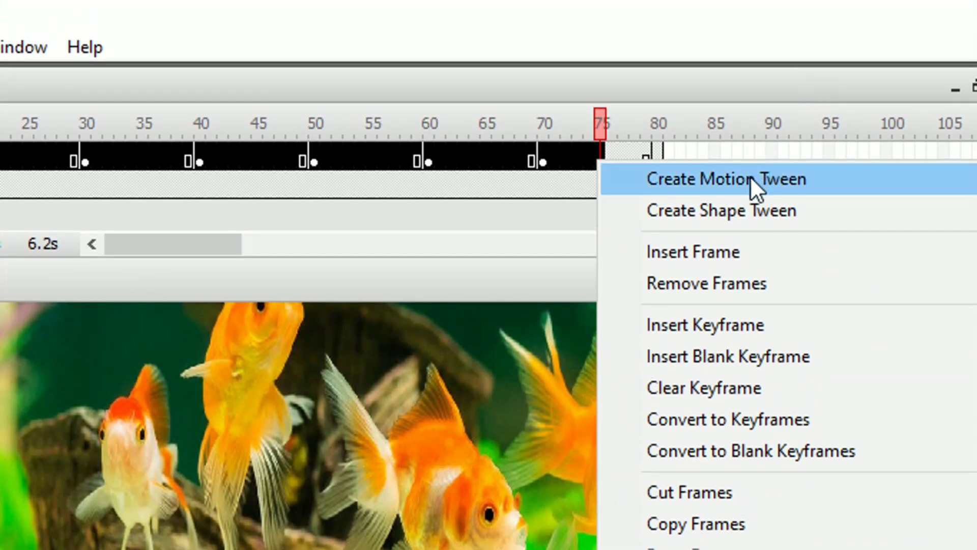
click(750, 176)
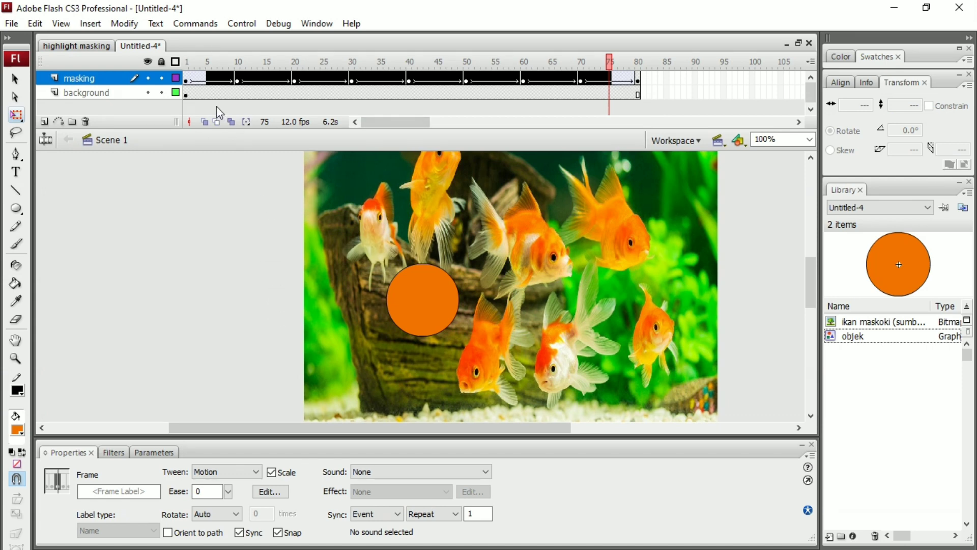
click(186, 79)
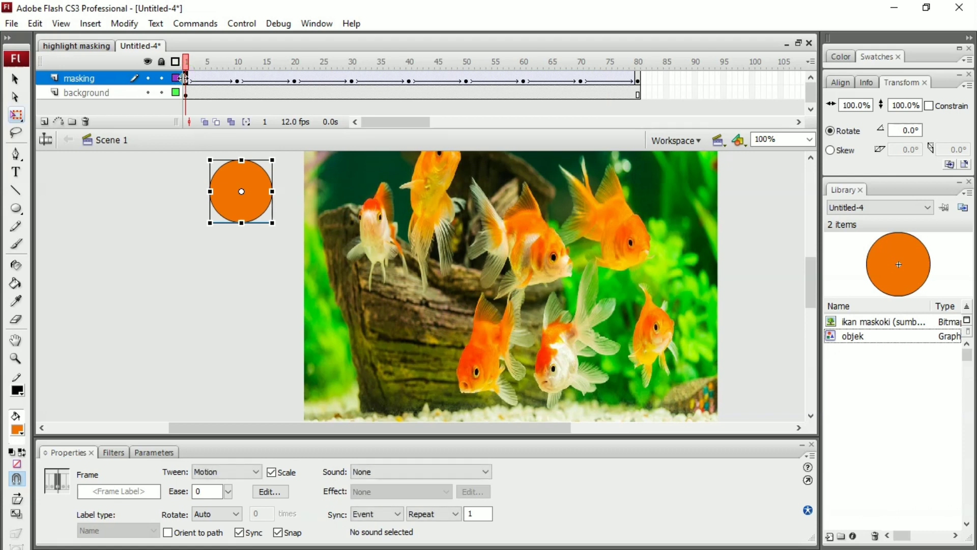
key(Return)
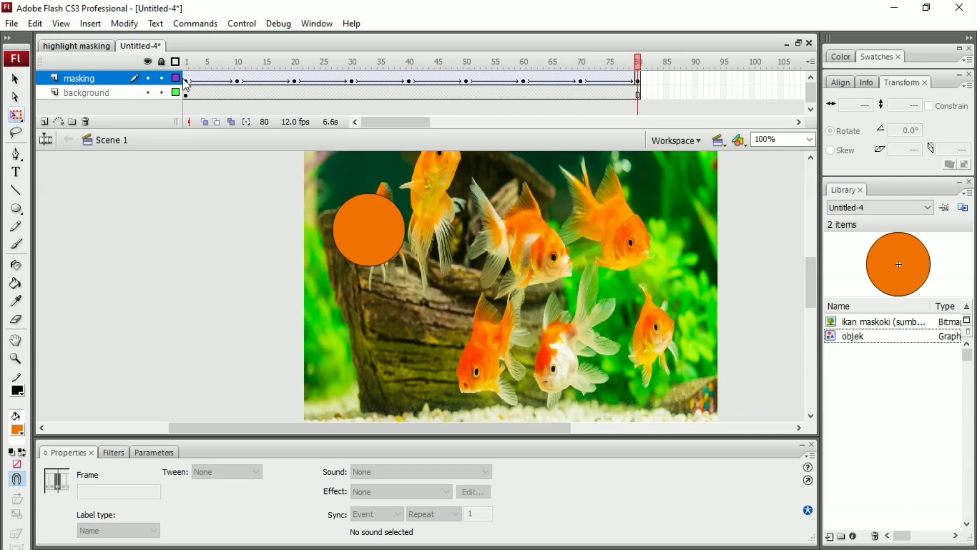
- Convert the masking layer into a mask over the background layer and test the movie
right_click(73, 79)
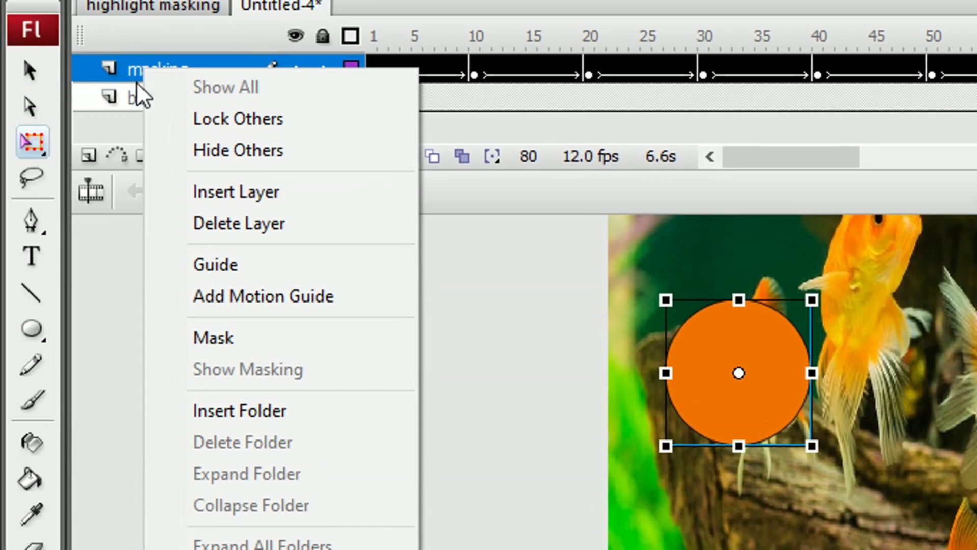
click(83, 74)
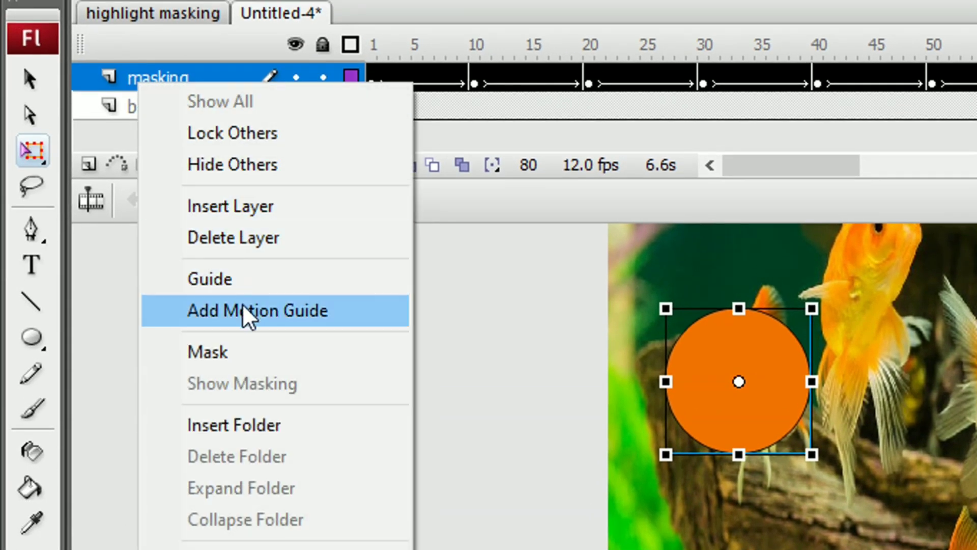
click(241, 343)
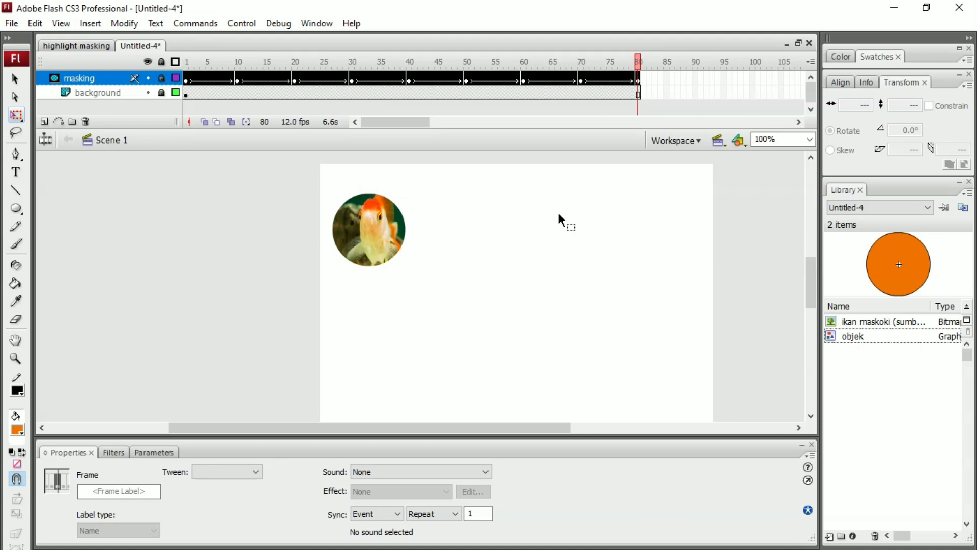
key(ctrl+Return)
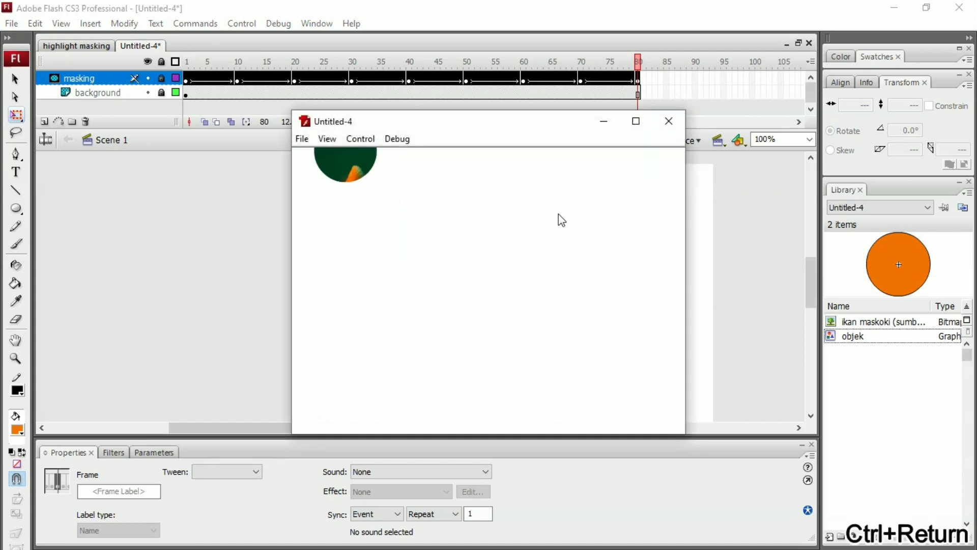